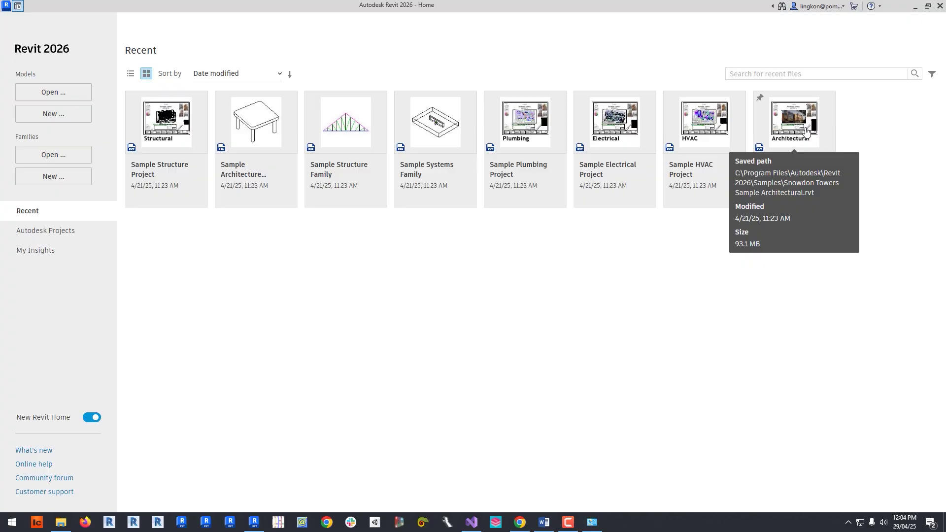
# Open the Snowdon Towers Sample Architectural project from the Recent list on the Home page.
pyautogui.click(804, 131)
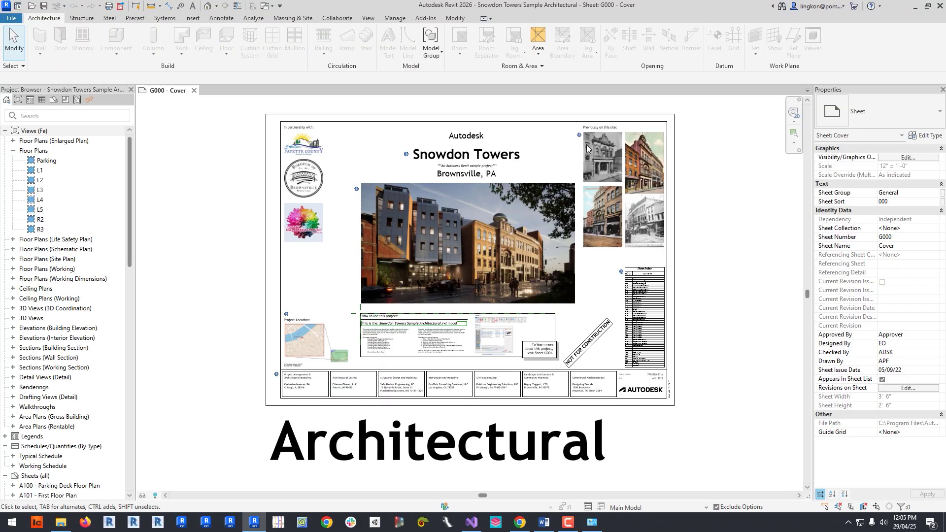
# Show the Add-Ins ribbon with the EasyRevit Zoom group and its About button.
pyautogui.click(425, 18)
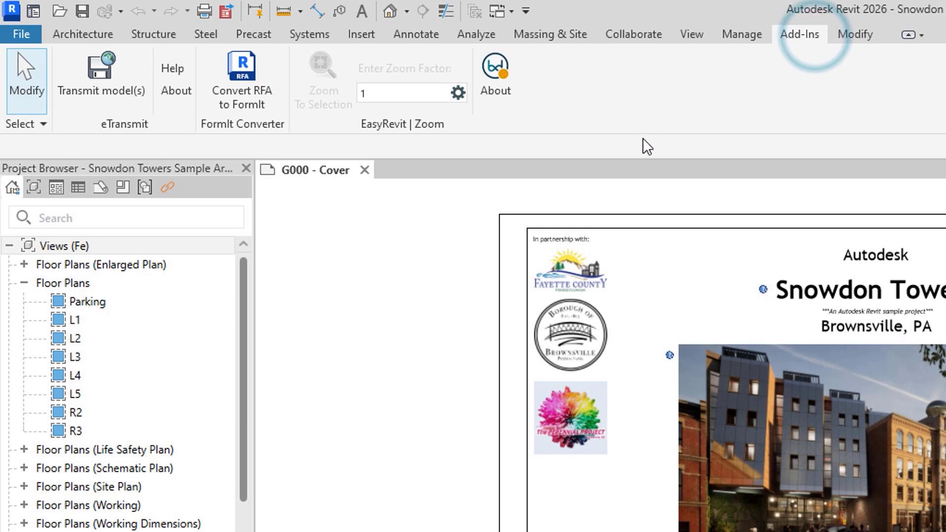
pyautogui.moveTo(510, 91)
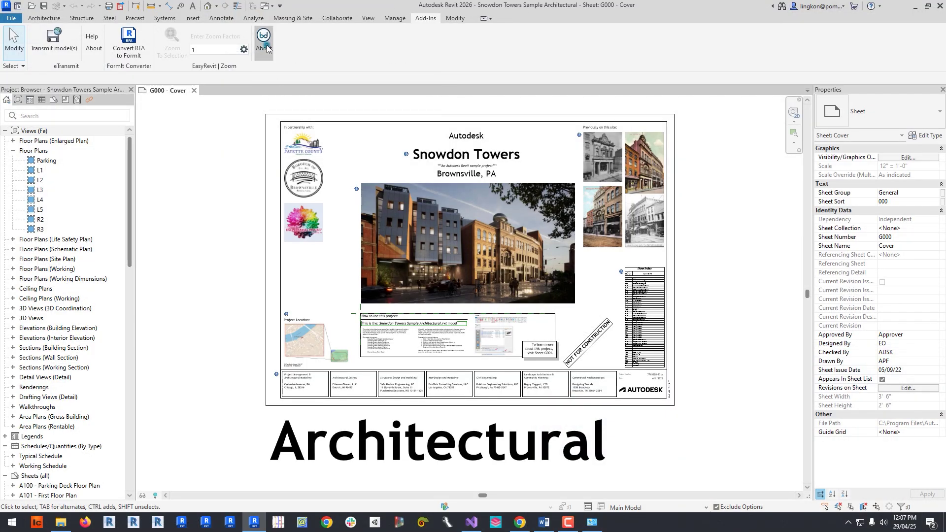
# Open the EasyRevit Zoom to Selection About window and copy both developer contact e-mail addresses.
pyautogui.click(265, 44)
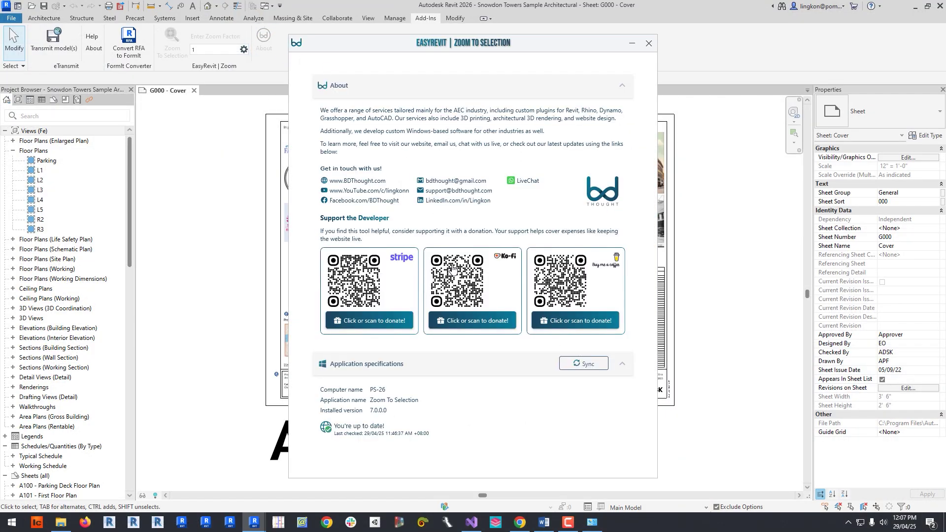
pyautogui.click(462, 363)
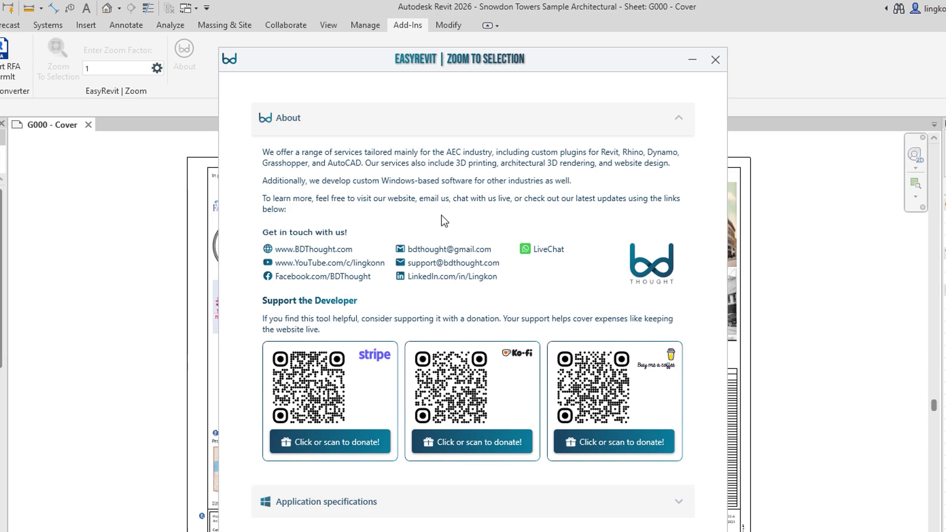
pyautogui.click(430, 249)
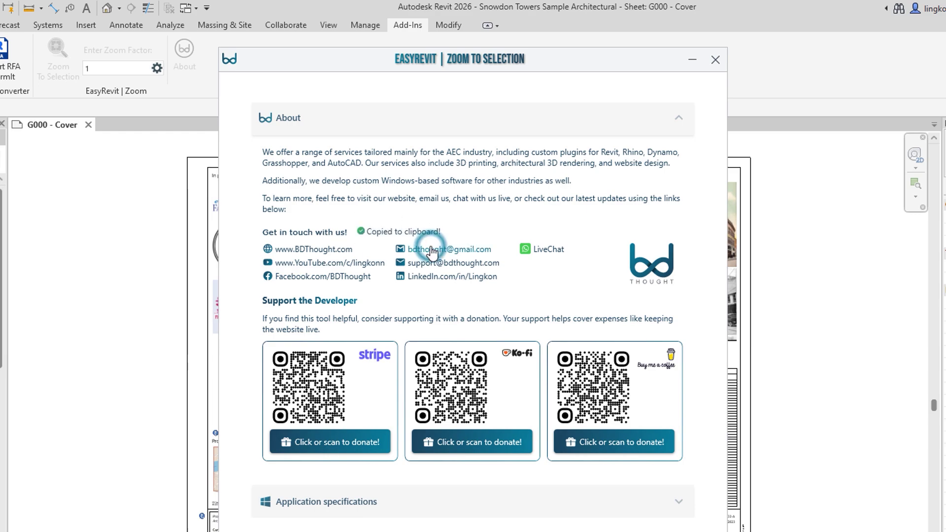
pyautogui.click(437, 268)
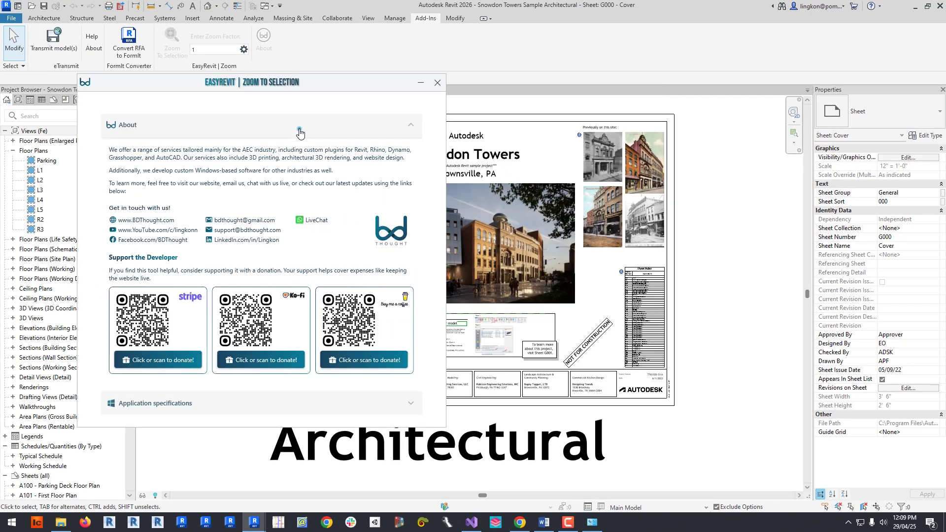
# Expand Application specifications in the About window and run the Sync update check.
pyautogui.click(295, 126)
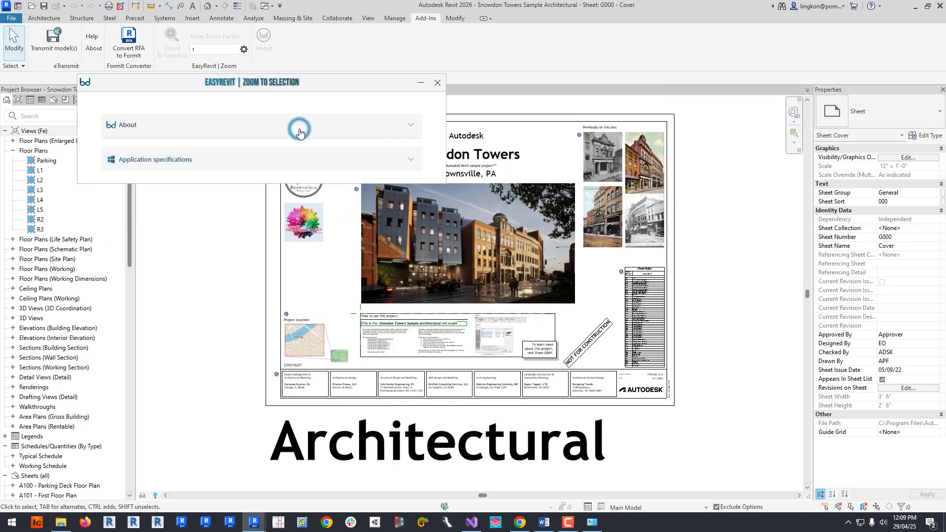
pyautogui.click(261, 161)
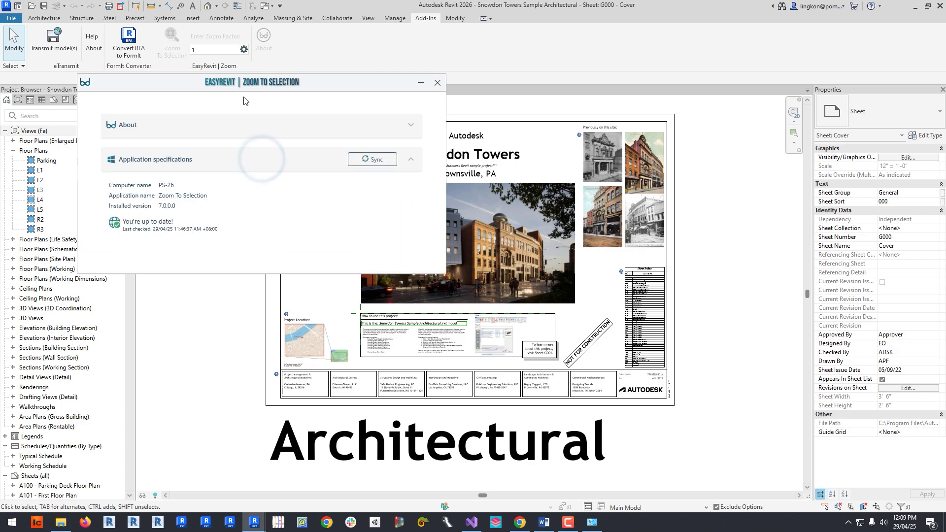
pyautogui.moveTo(254, 85); pyautogui.dragTo(519, 162)
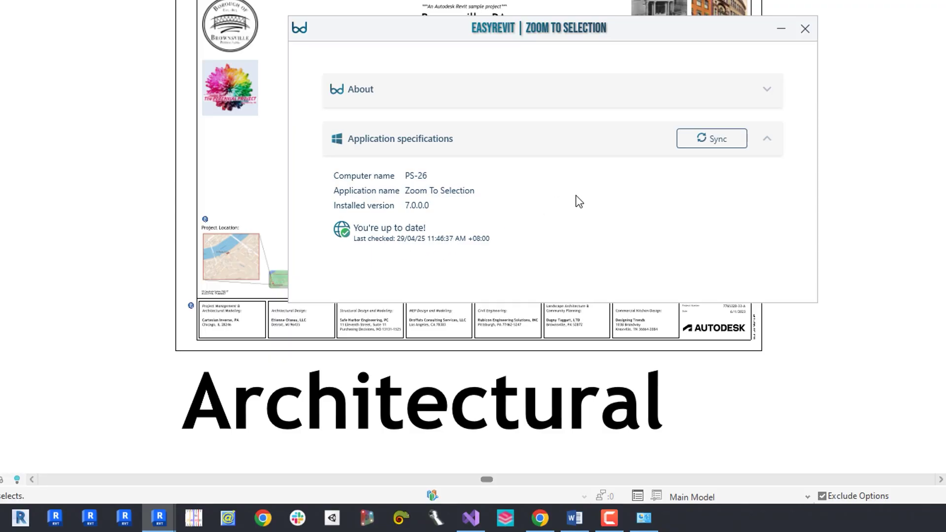
pyautogui.click(709, 142)
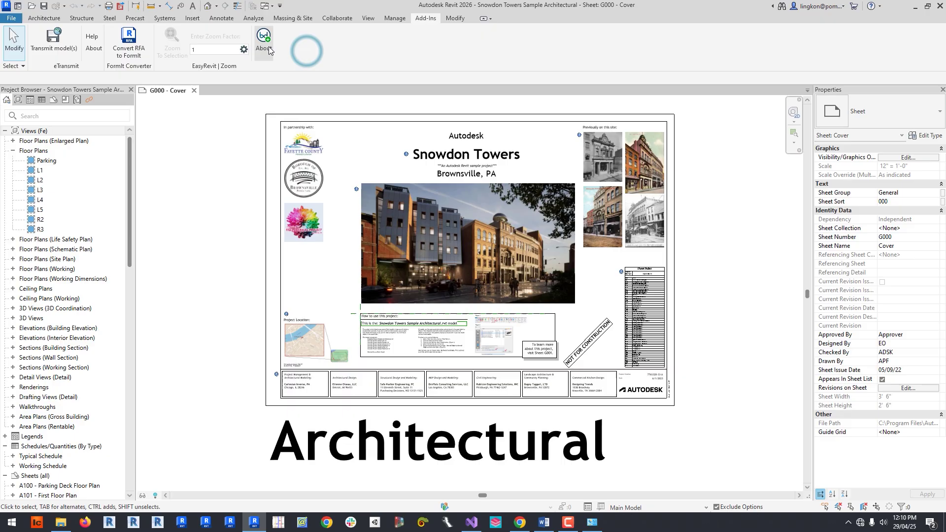
# Reopen About, retry the Sync update check, and close the window after the no-internet error.
pyautogui.click(266, 47)
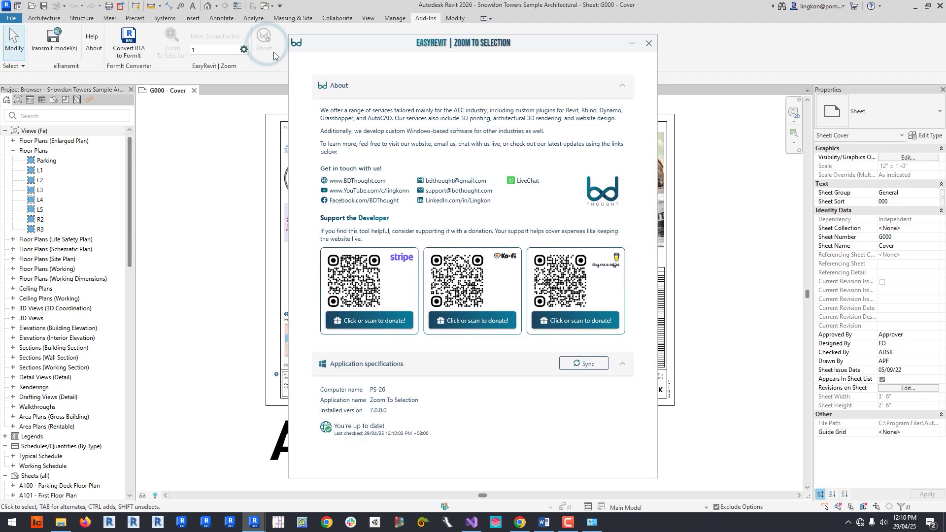
pyautogui.click(402, 89)
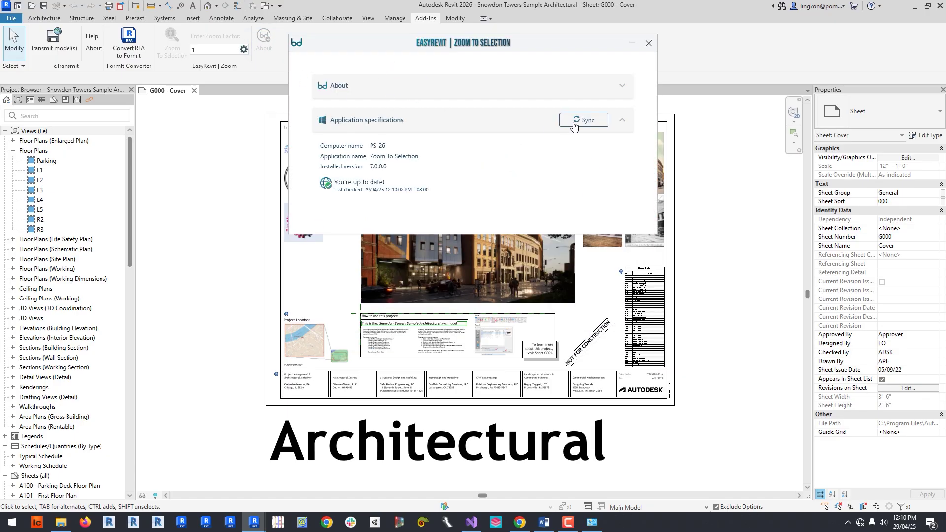
pyautogui.click(573, 123)
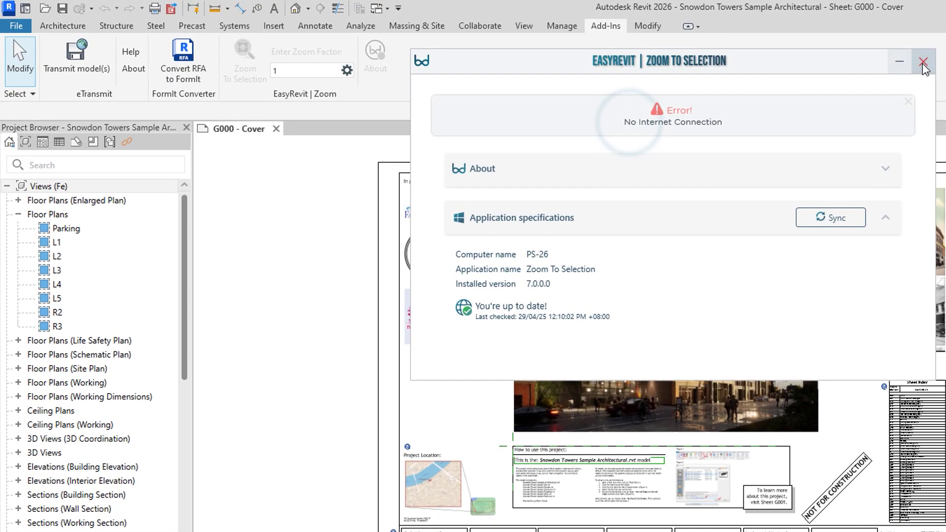
pyautogui.click(649, 43)
pyautogui.moveTo(387, 68)
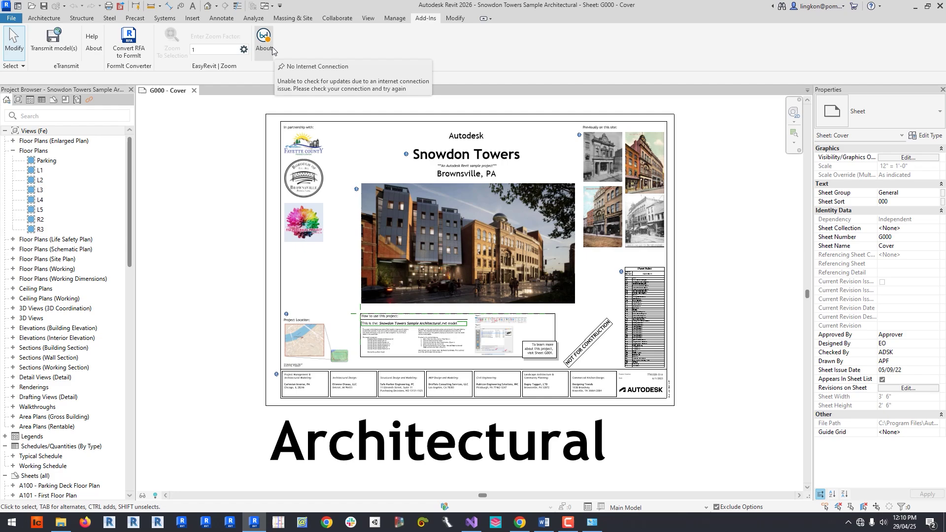
# Run Sync in the About window and copy the resulting update message to the clipboard.
pyautogui.click(272, 48)
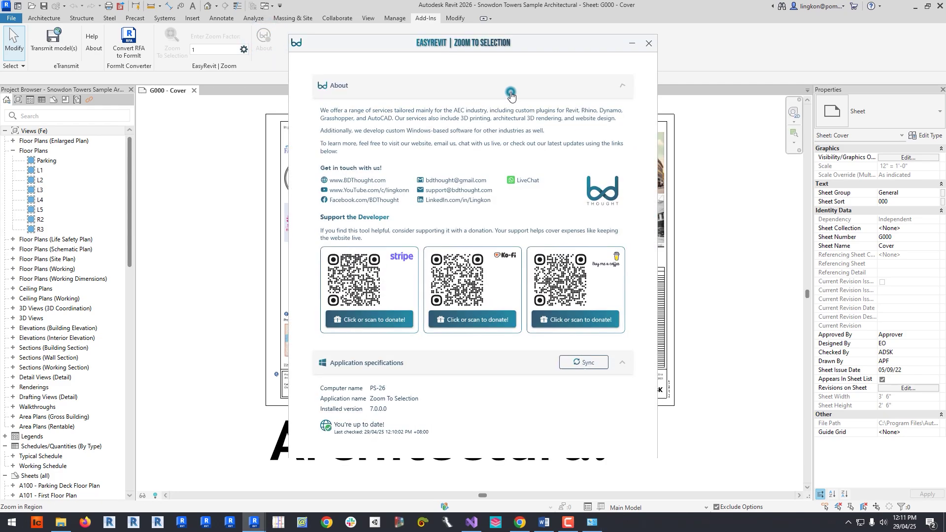
pyautogui.click(511, 90)
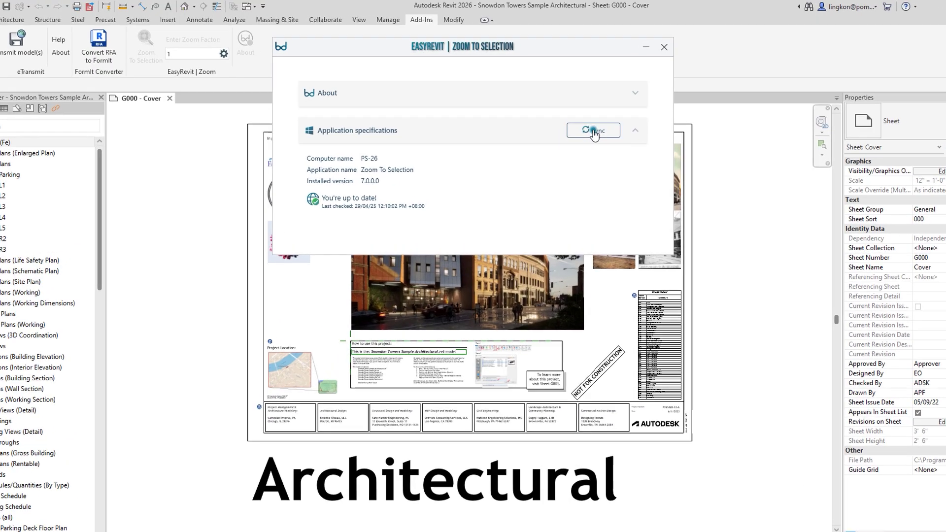
pyautogui.click(584, 121)
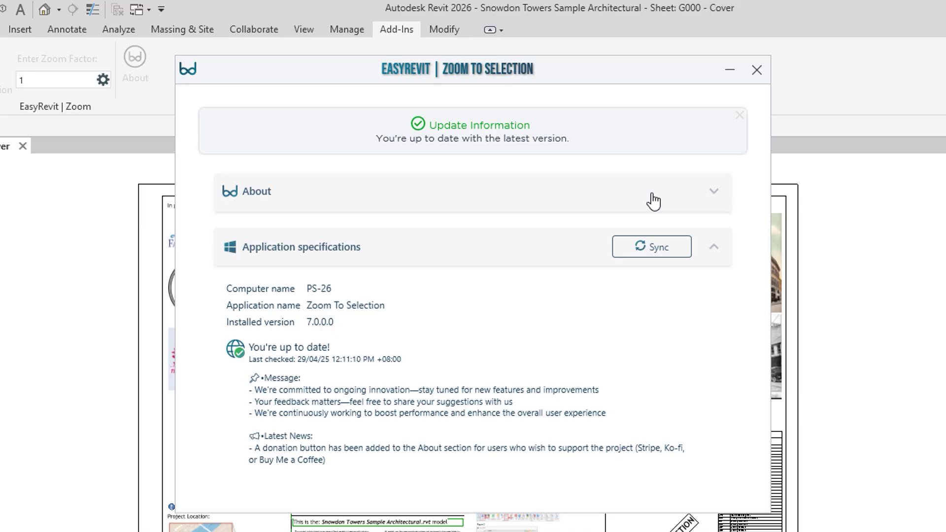
pyautogui.rightClick(410, 401)
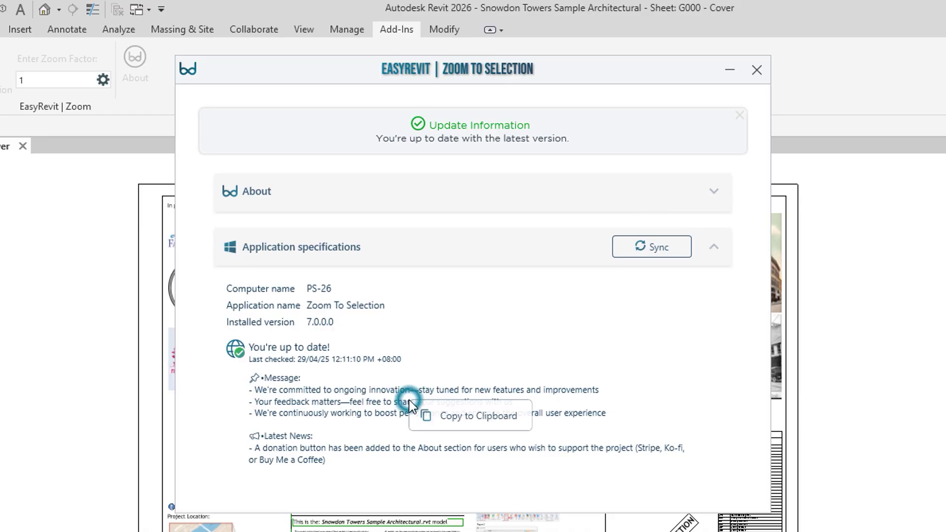
pyautogui.click(458, 410)
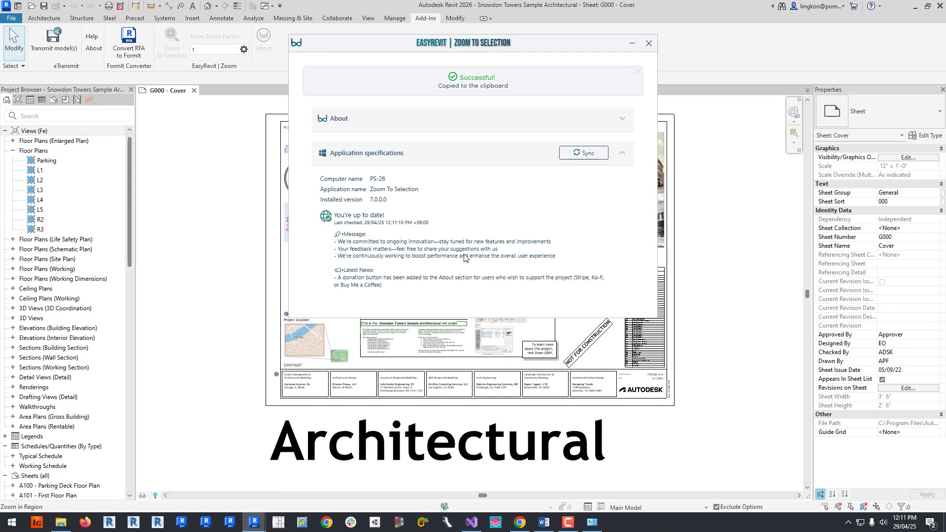
# Launch Notepad and paste the copied update message into a new document.
pyautogui.press('super')
pyautogui.write('notepad')
pyautogui.press('Return')
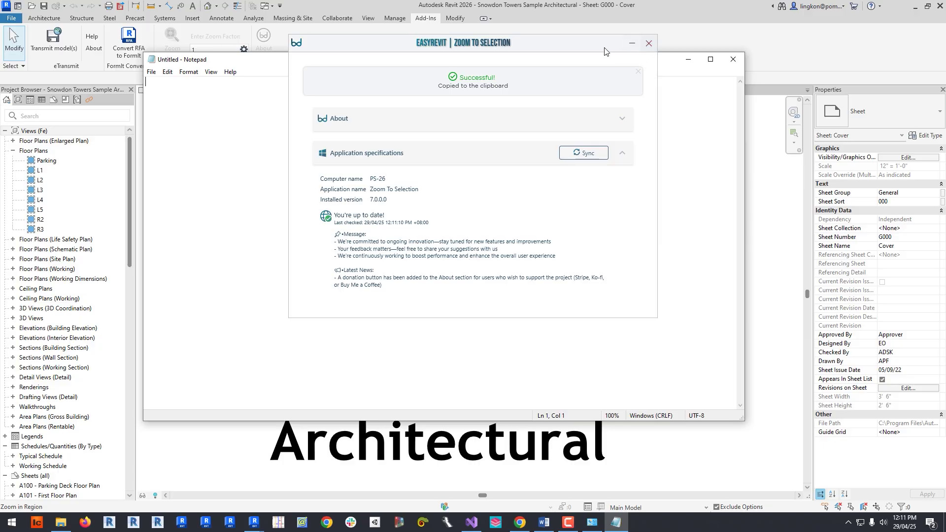
pyautogui.moveTo(588, 49); pyautogui.dragTo(749, 56)
pyautogui.rightClick(320, 154)
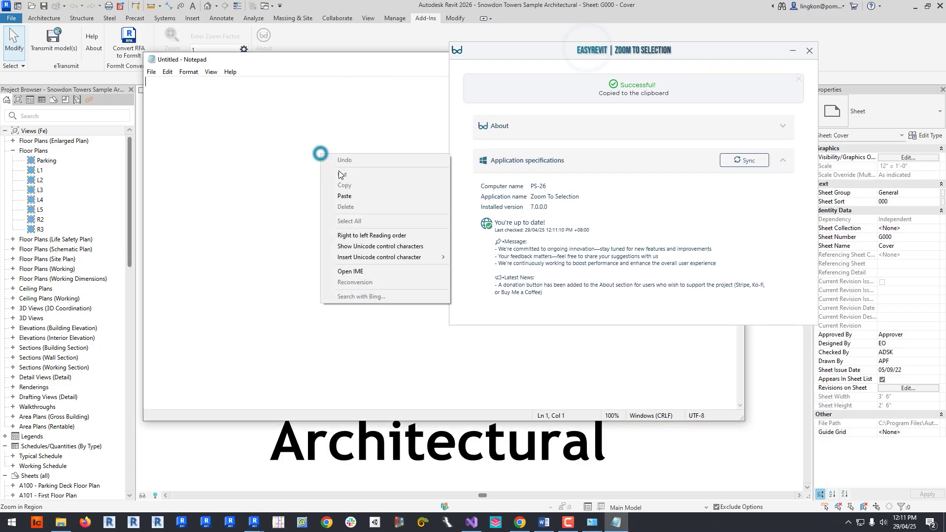
pyautogui.click(345, 196)
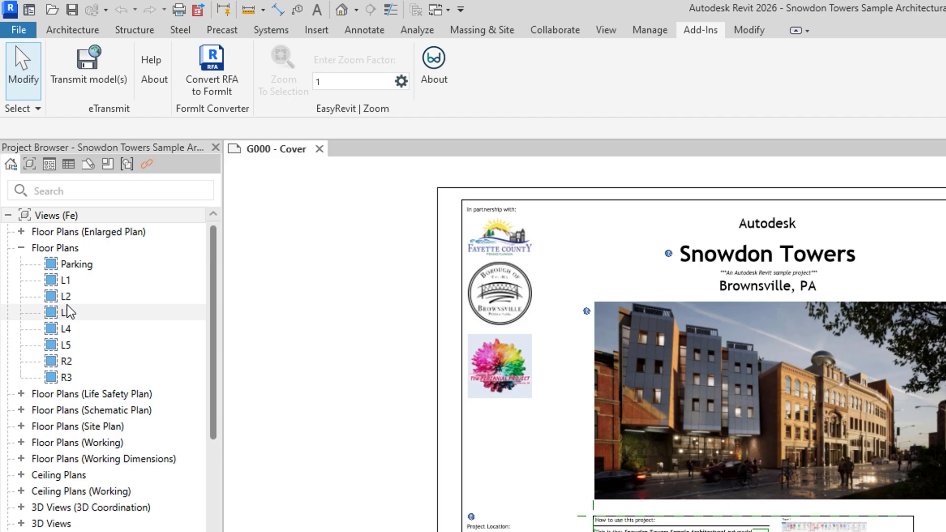
pyautogui.click(668, 253)
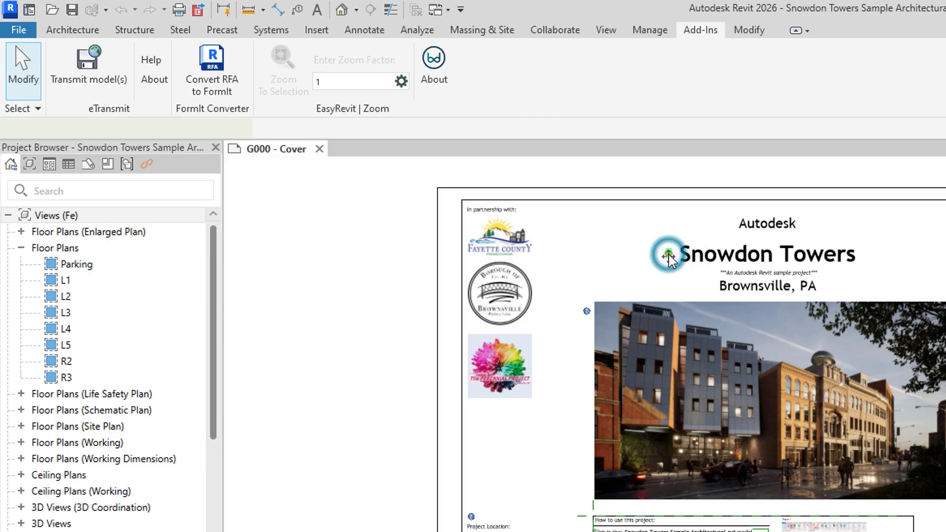
pyautogui.click(695, 31)
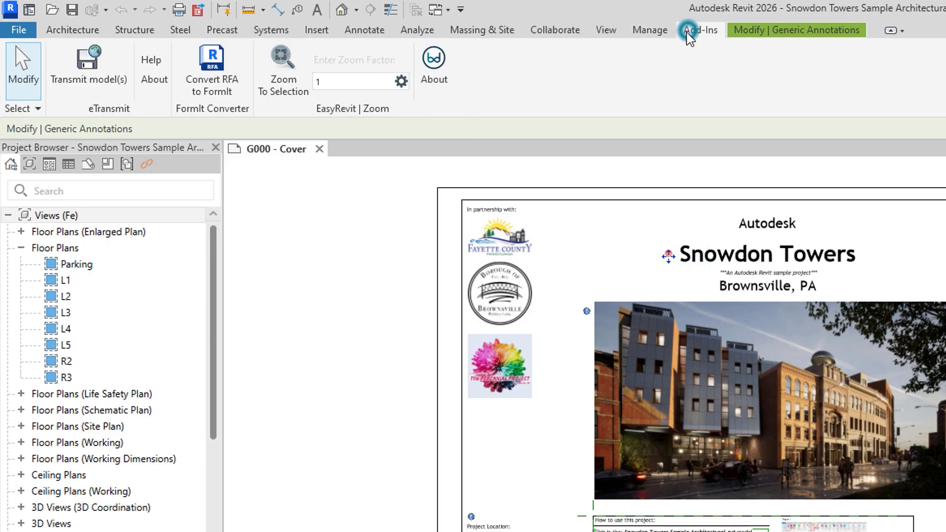
pyautogui.click(288, 232)
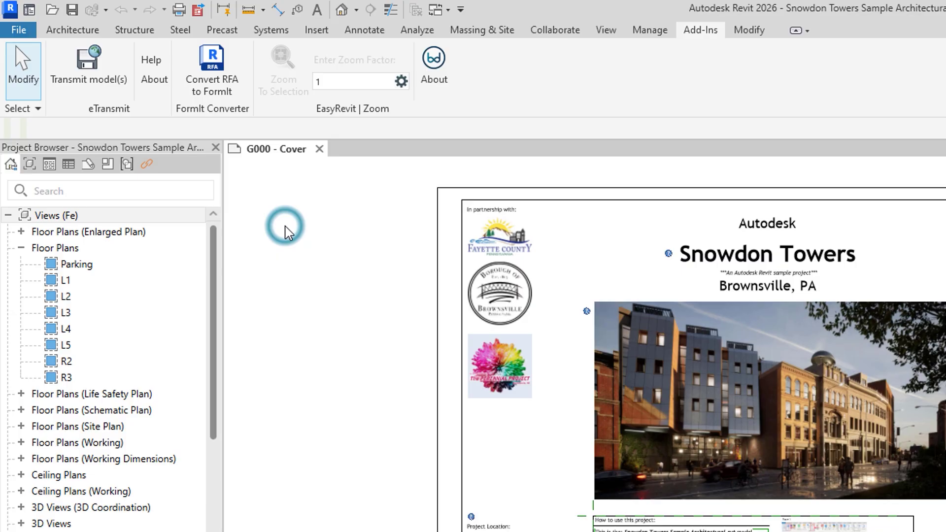
pyautogui.click(668, 255)
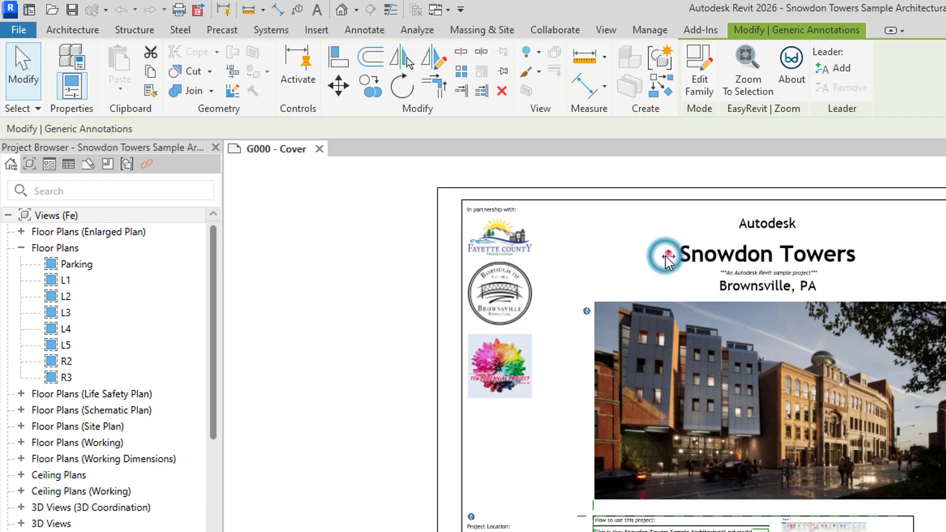
pyautogui.click(701, 30)
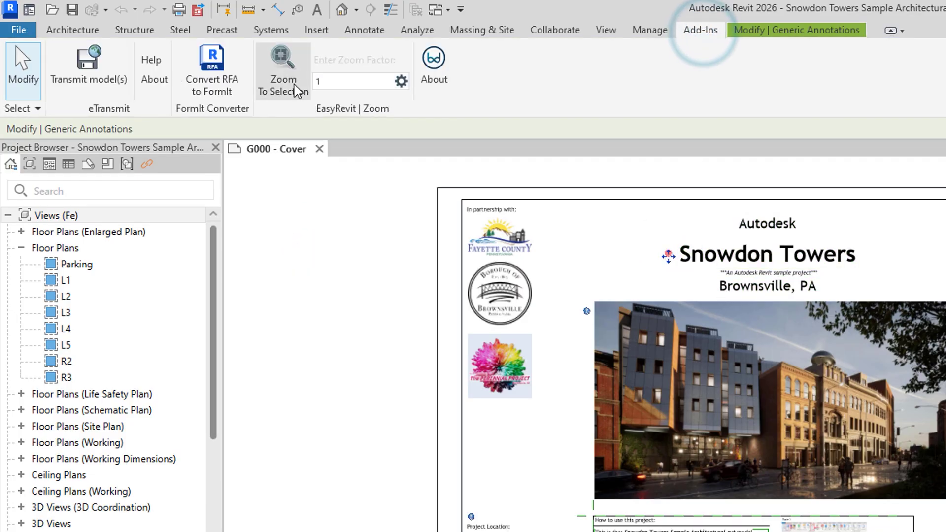
pyautogui.click(300, 274)
pyautogui.click(64, 249)
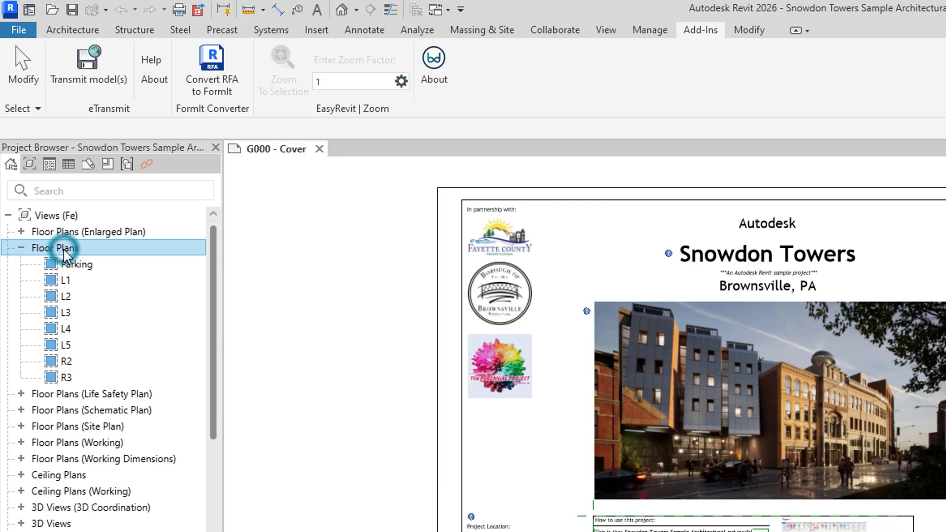
pyautogui.click(68, 269)
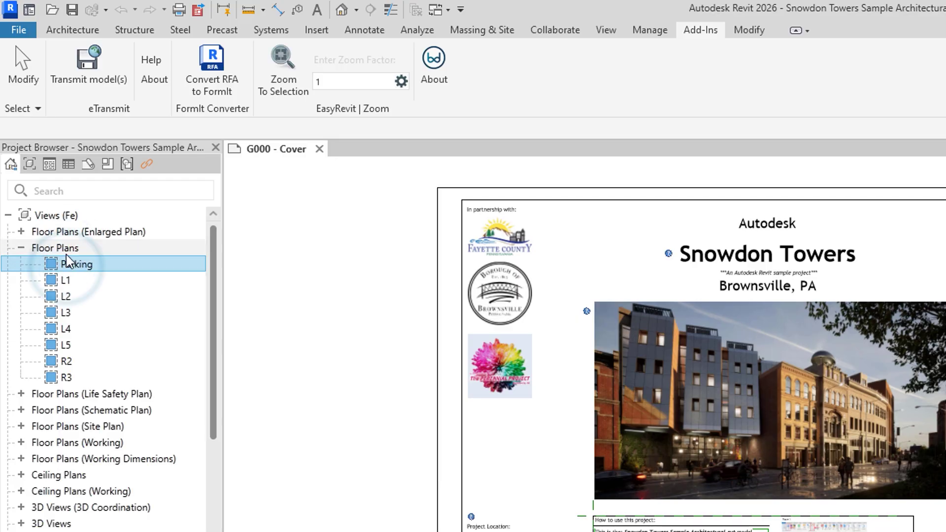
pyautogui.click(65, 280)
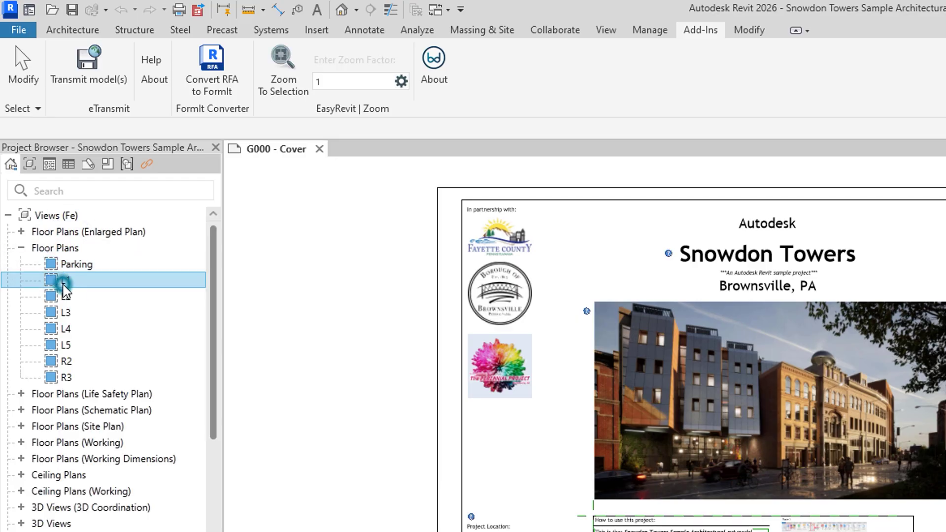
pyautogui.click(62, 248)
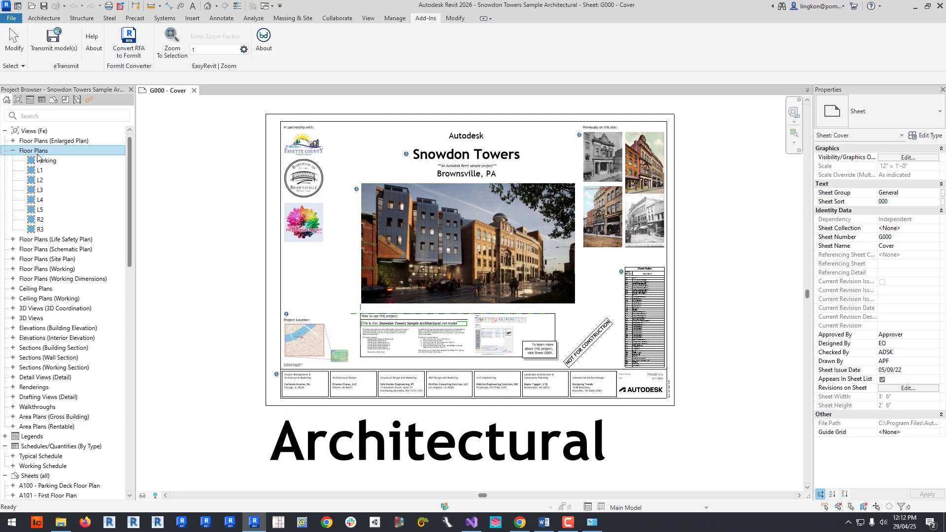
# Open the L1 floor plan and use Zoom To Selection to frame a selected wall.
pyautogui.click(32, 171)
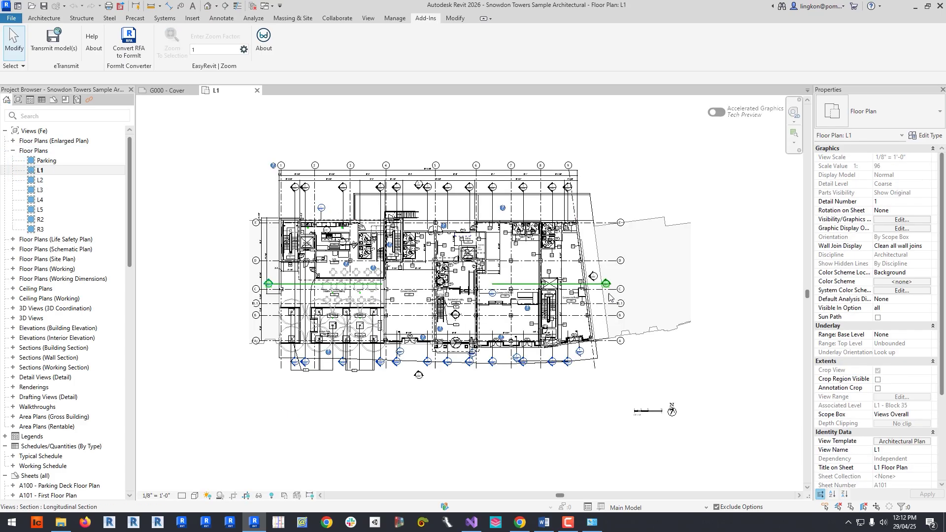
pyautogui.scroll(2, 603, 314)
pyautogui.click(579, 293)
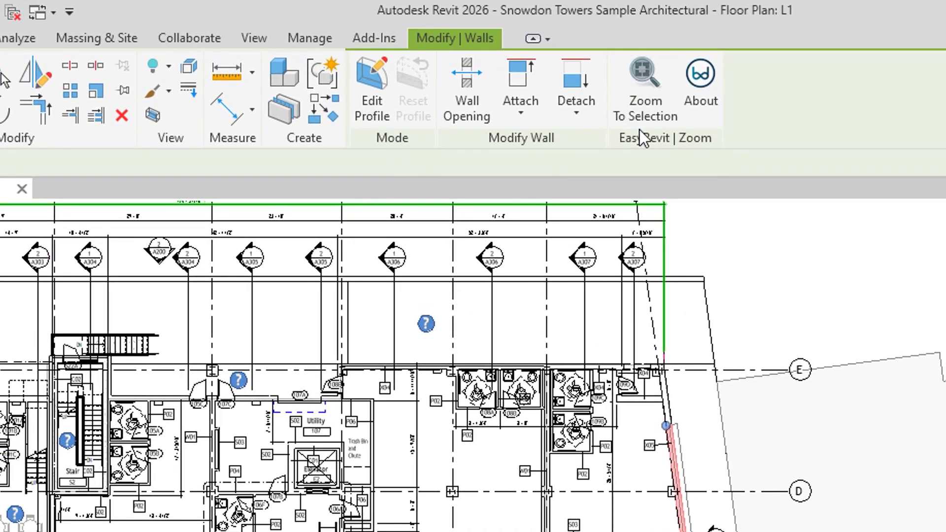
pyautogui.click(640, 87)
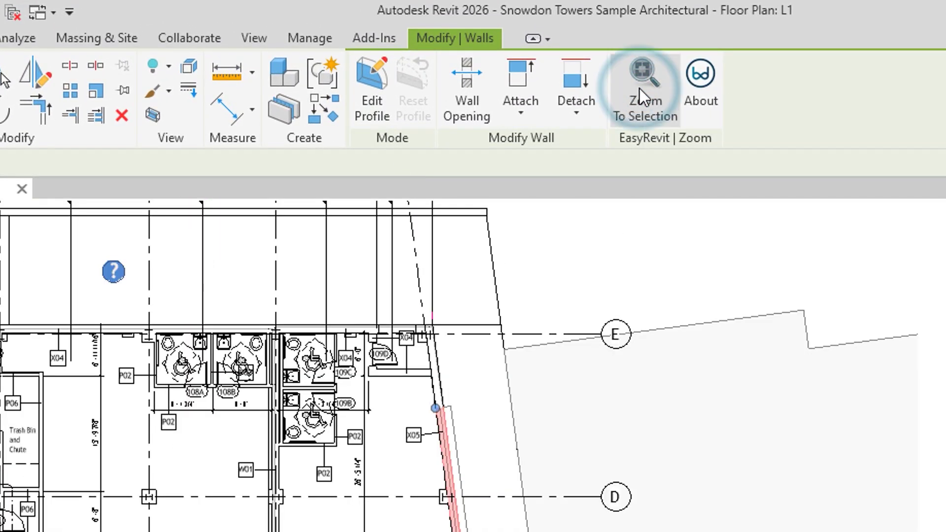
# Zoom To Selection on the question-mark help annotation, then deselect it.
pyautogui.click(113, 272)
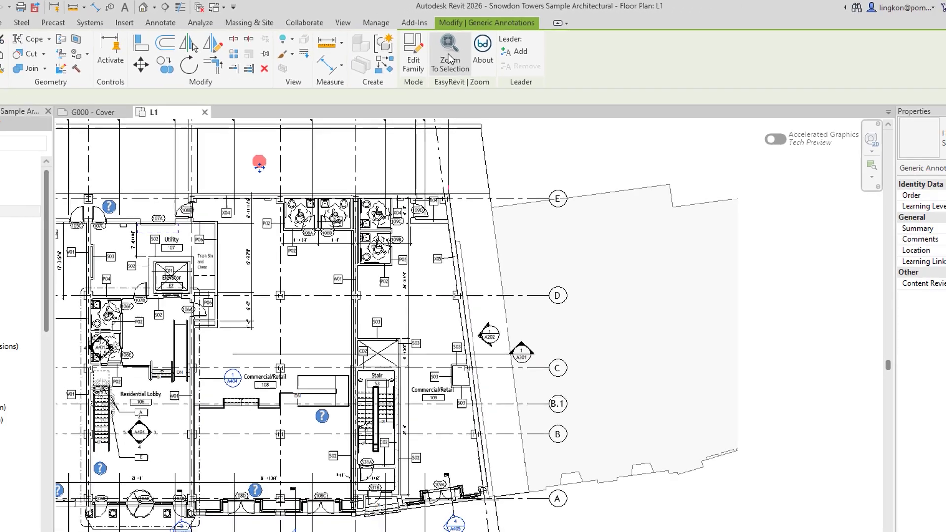
pyautogui.click(434, 86)
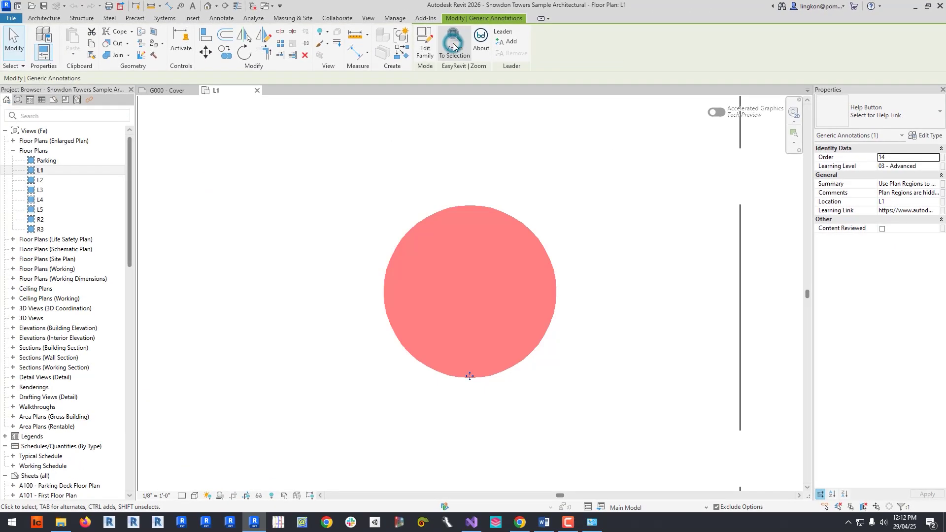
pyautogui.click(517, 171)
pyautogui.scroll(-5, 518, 171)
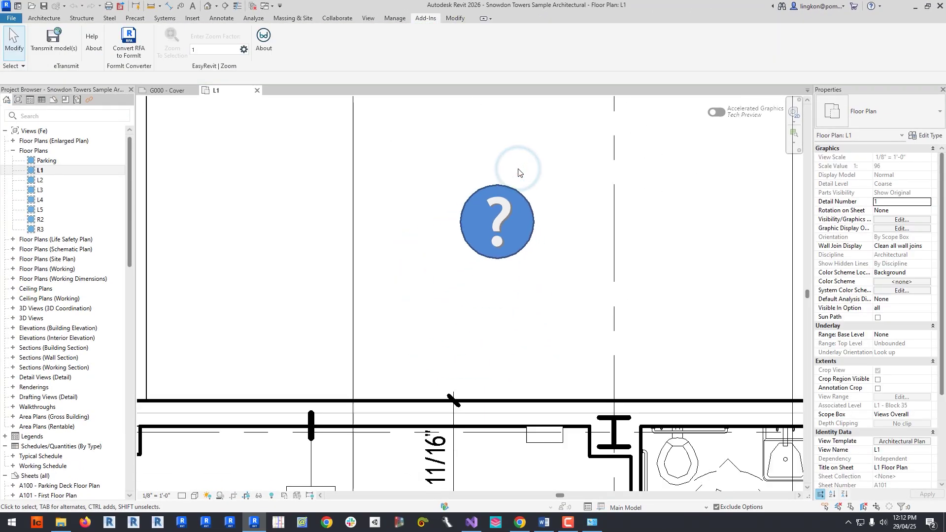
pyautogui.click(368, 17)
# In Keyboard Shortcuts, search 'zoom', select ZoomTo Selection and assign it the keys BZ.
pyautogui.click(880, 47)
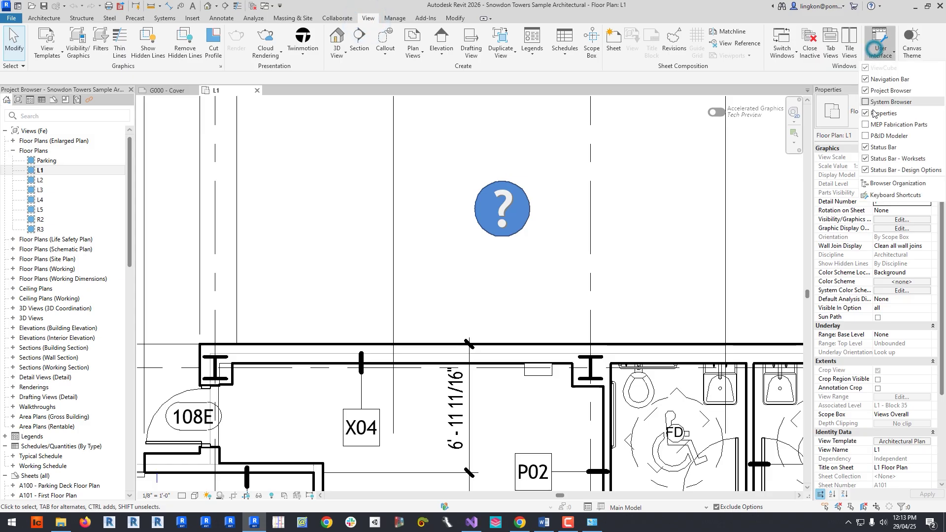
pyautogui.click(874, 192)
pyautogui.click(415, 152)
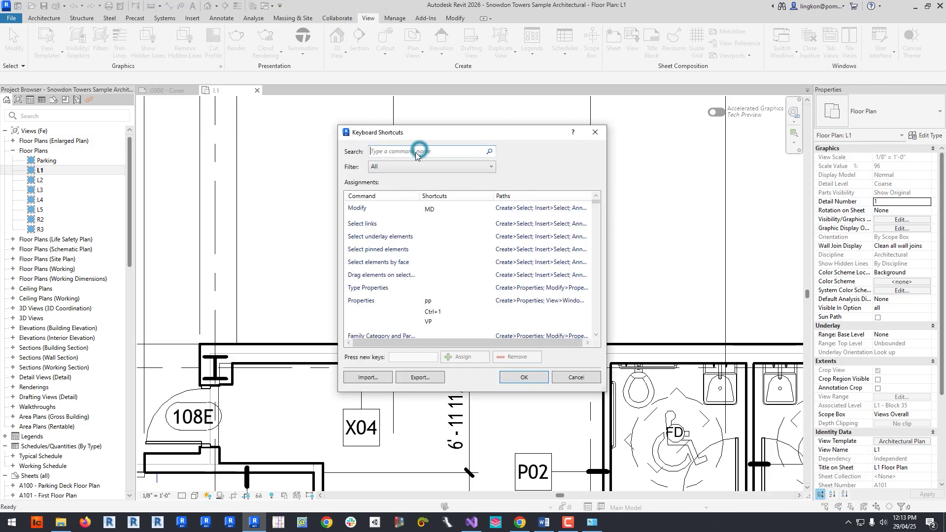
pyautogui.write('zoom')
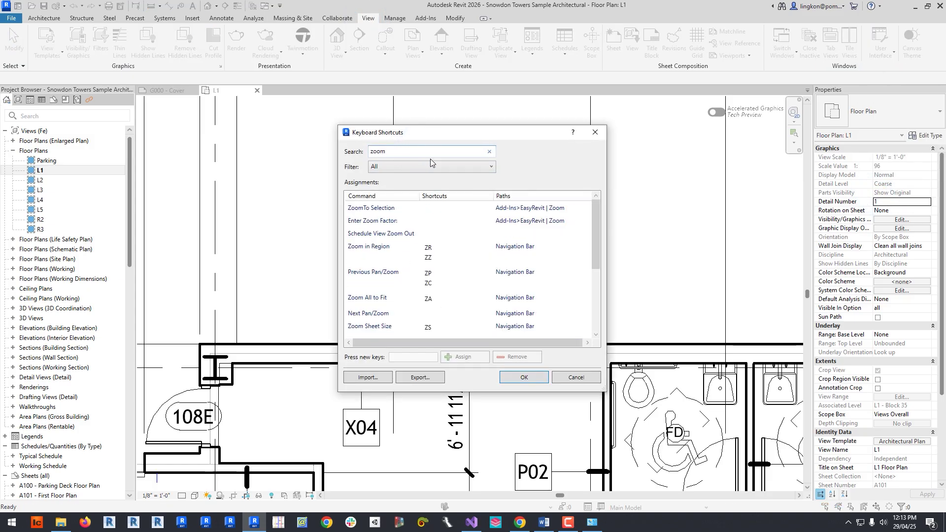
pyautogui.click(406, 207)
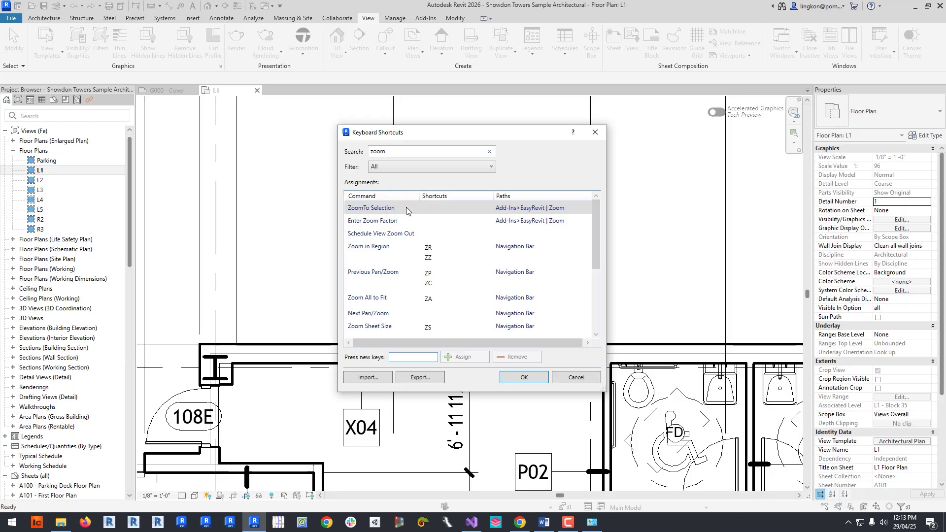
pyautogui.click(402, 356)
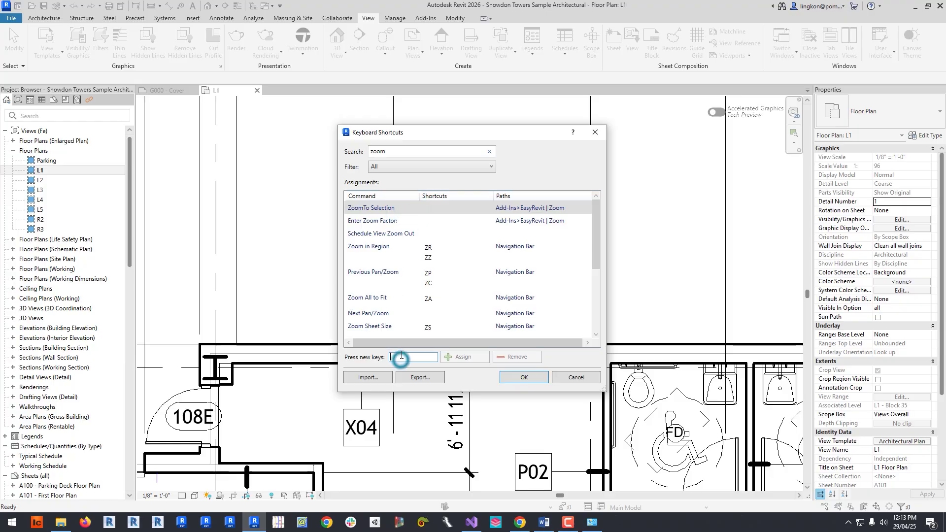
pyautogui.write('BZ')
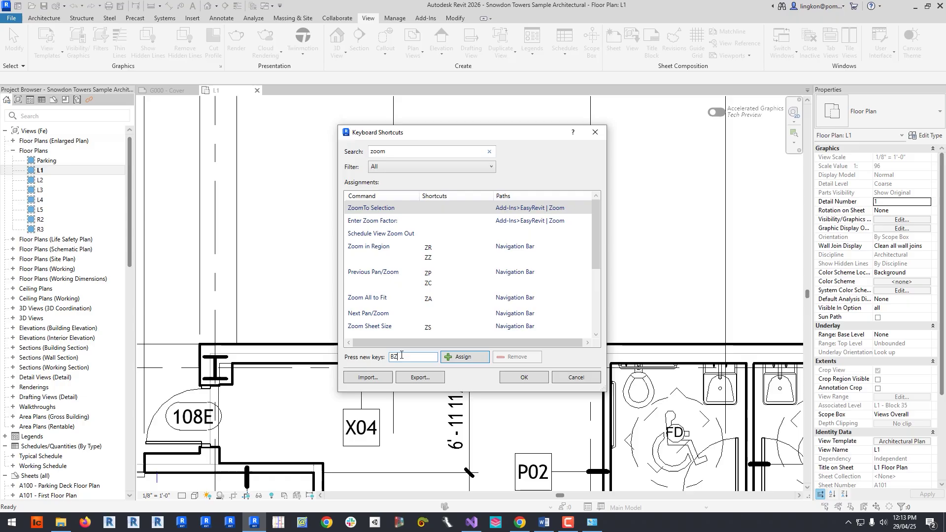
pyautogui.click(460, 359)
# Confirm the BZ shortcut and zoom the L1 plan onto the East elevation marker.
pyautogui.click(523, 377)
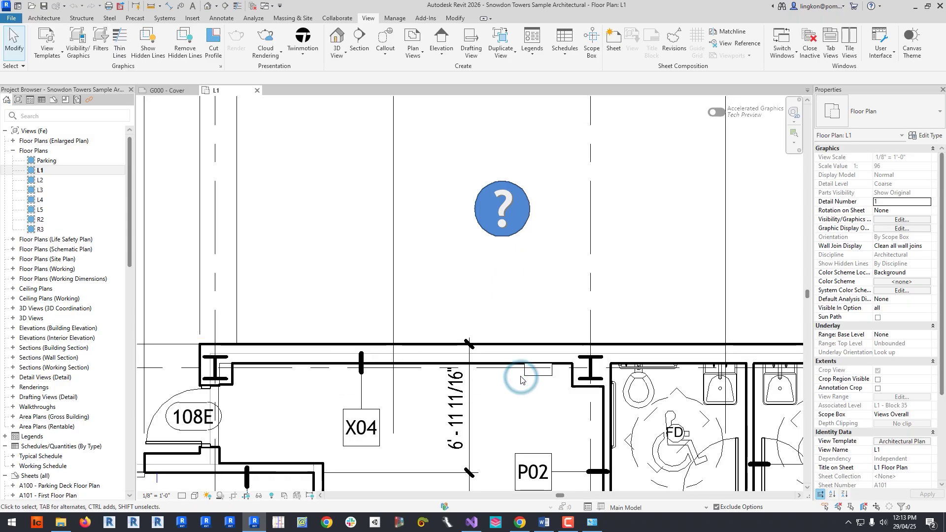
pyautogui.click(12, 336)
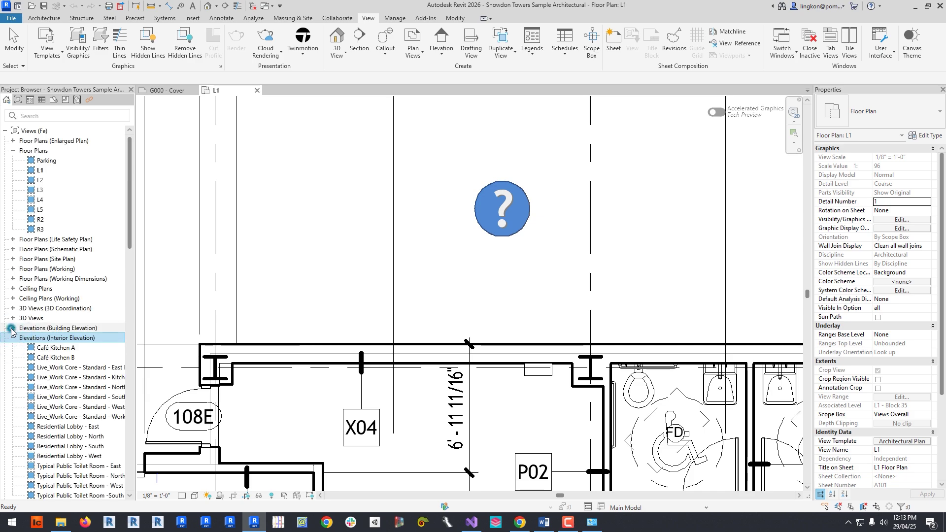
pyautogui.click(12, 328)
pyautogui.click(41, 338)
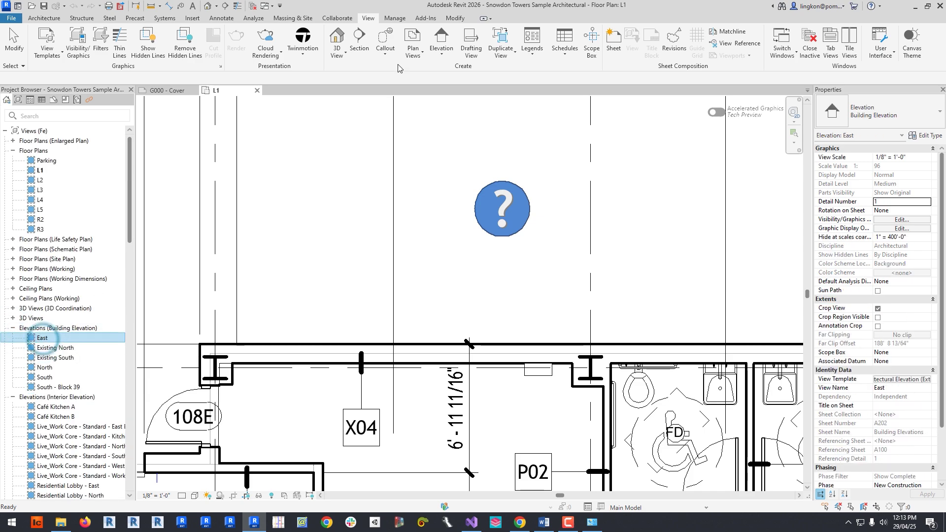
pyautogui.click(426, 19)
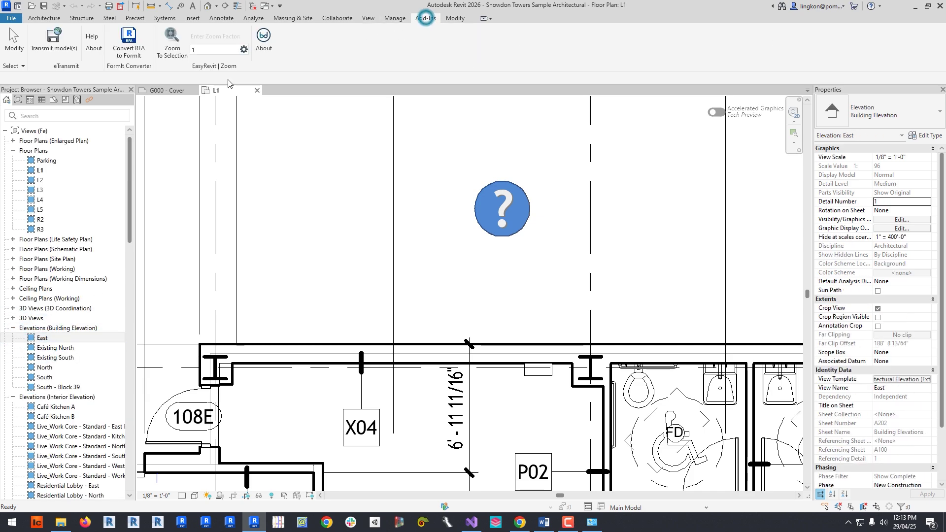
pyautogui.click(170, 45)
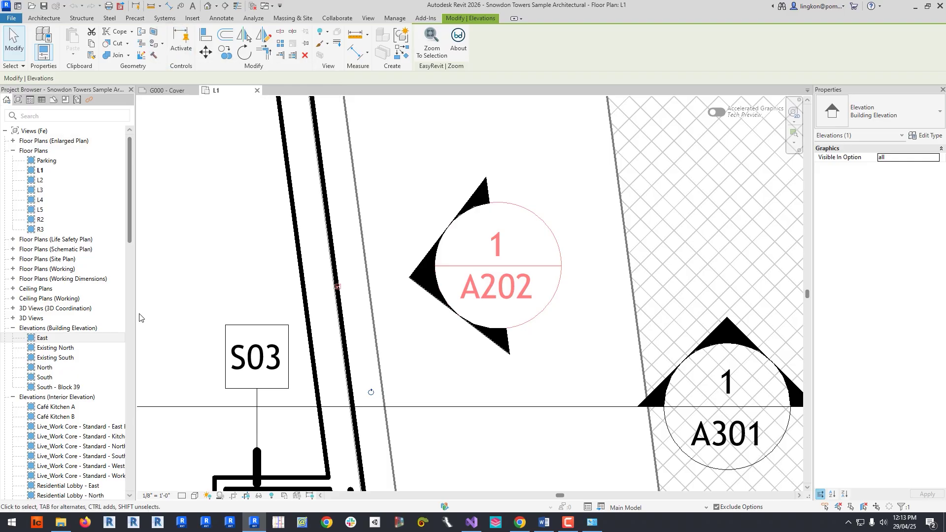
# Zoom onto the North and South elevation markers, then search for level L2.
pyautogui.click(43, 367)
pyautogui.click(172, 44)
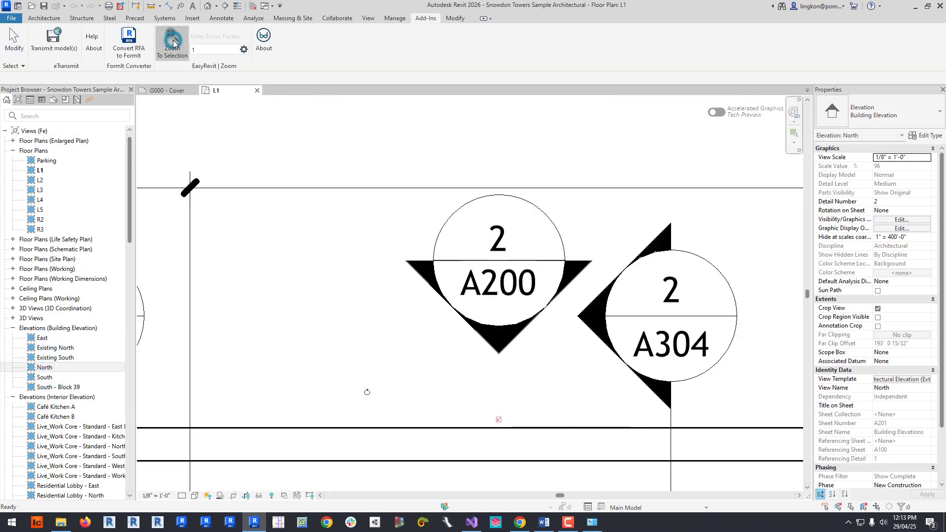
pyautogui.scroll(-3, 425, 391)
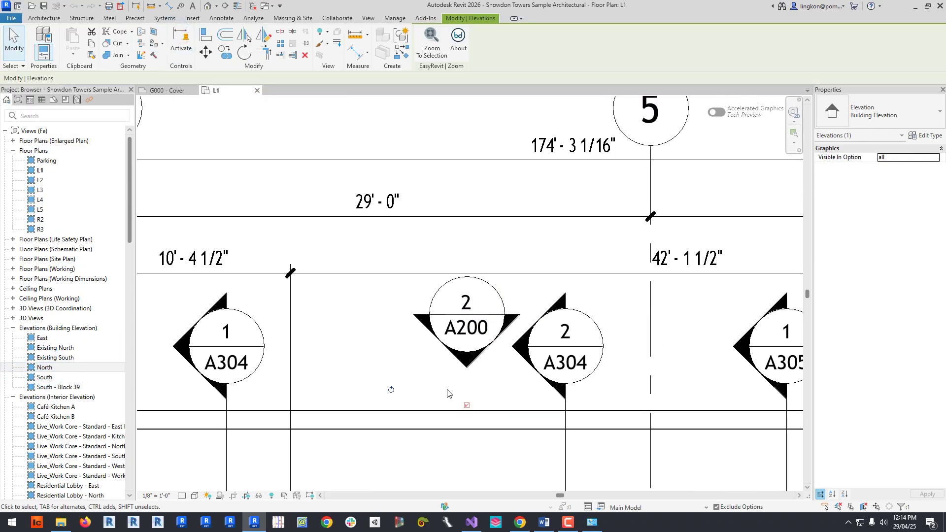
pyautogui.click(43, 377)
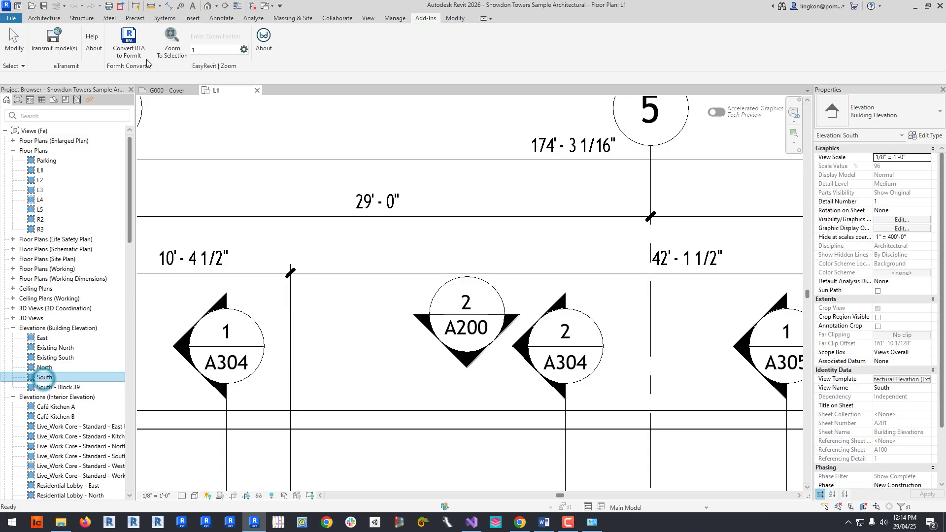
pyautogui.click(172, 45)
pyautogui.click(40, 180)
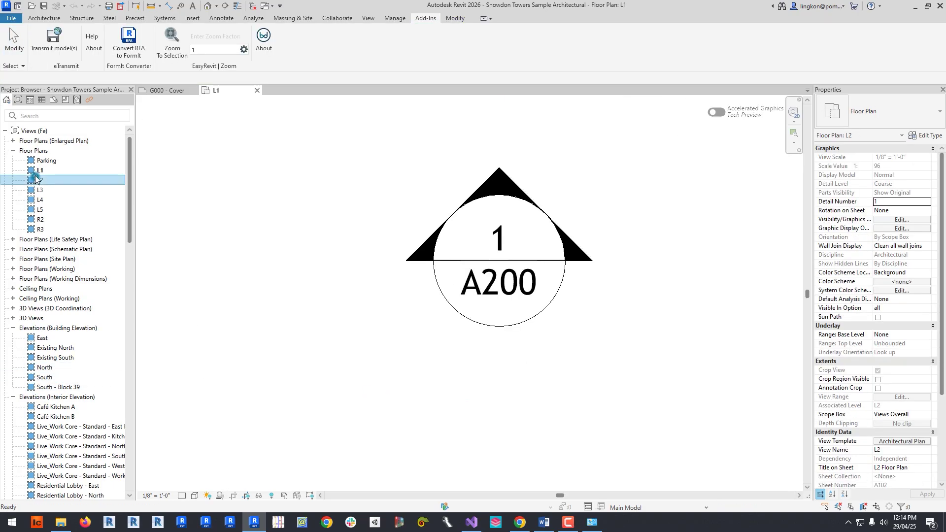
pyautogui.click(172, 44)
# Accept searching closed views to locate L2 in the facade section, then zoom to L3.
pyautogui.click(488, 278)
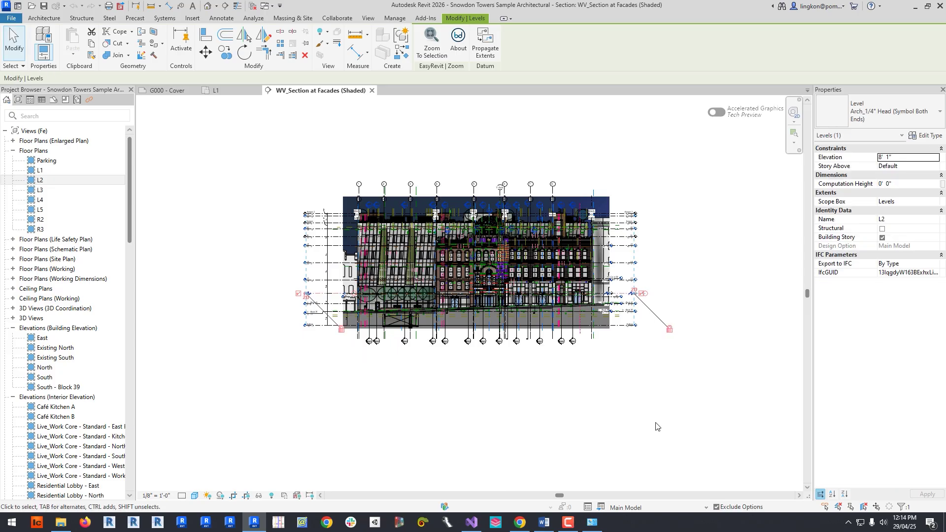
pyautogui.click(40, 189)
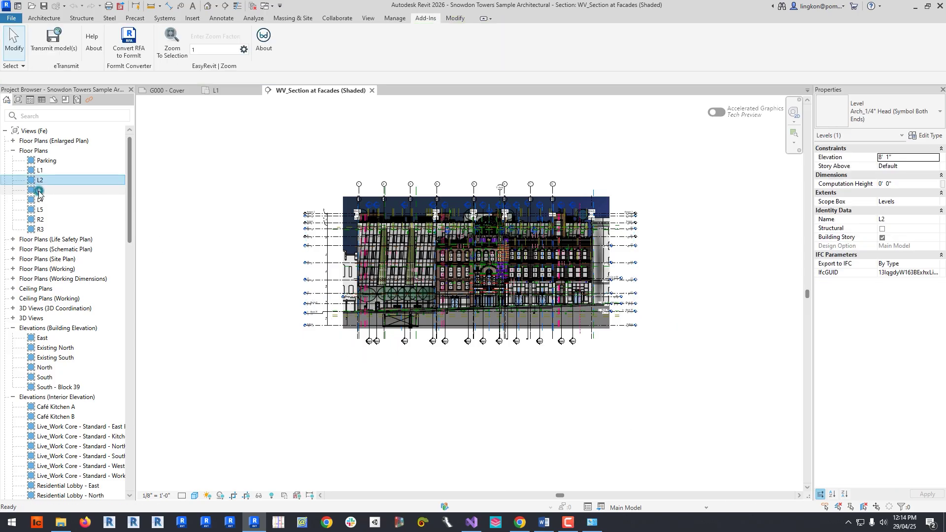
pyautogui.click(168, 47)
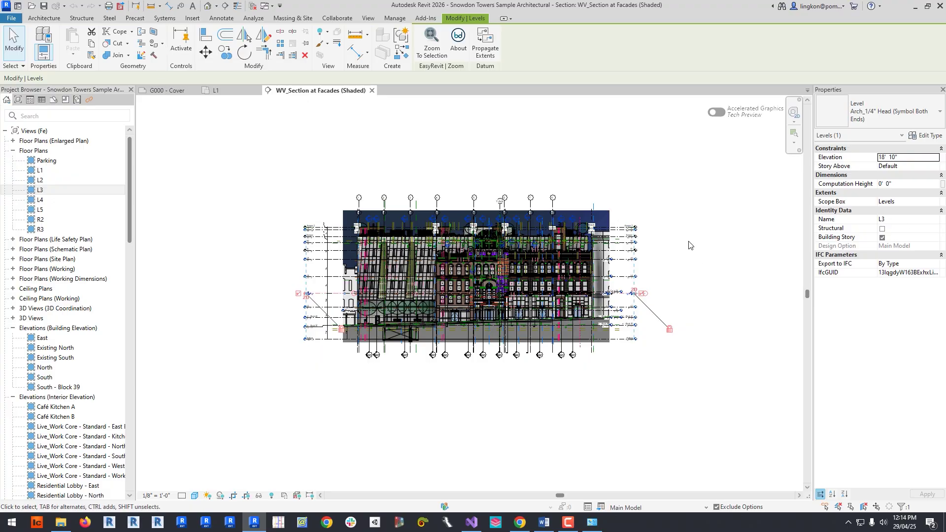
# Locate South - Block 39, opening the South elevation framed on that facade.
pyautogui.click(44, 387)
pyautogui.click(172, 44)
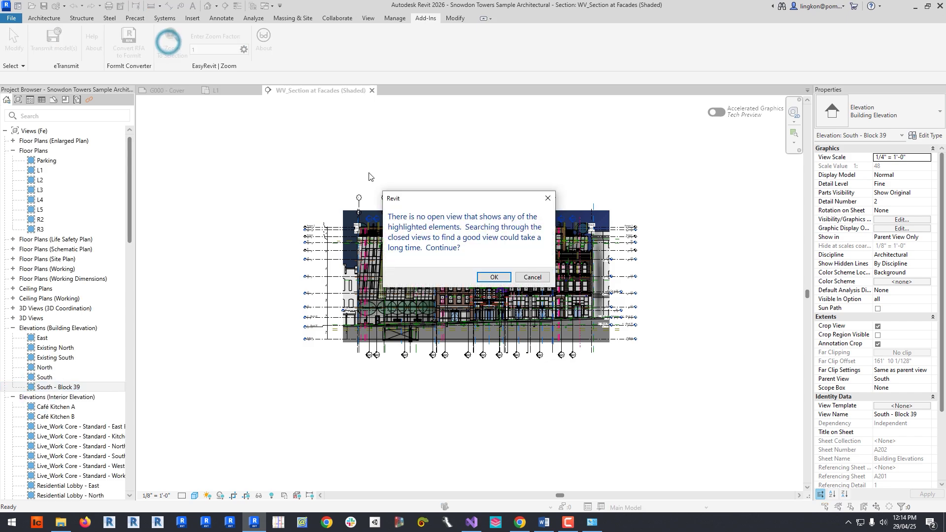
pyautogui.click(494, 279)
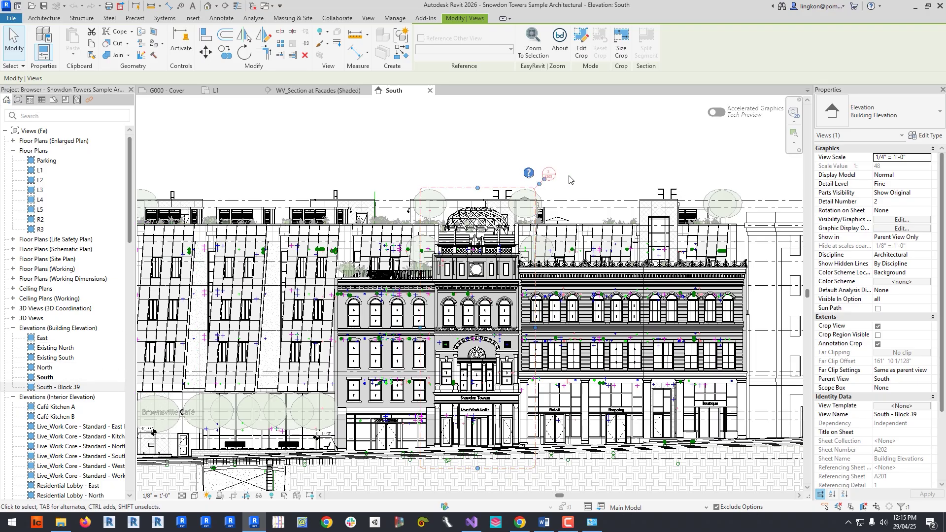
# Locate the Block 35 - Solar Wall section, opening the L2 Wall Top plan framed on it.
pyautogui.scroll(-2, 12, 295)
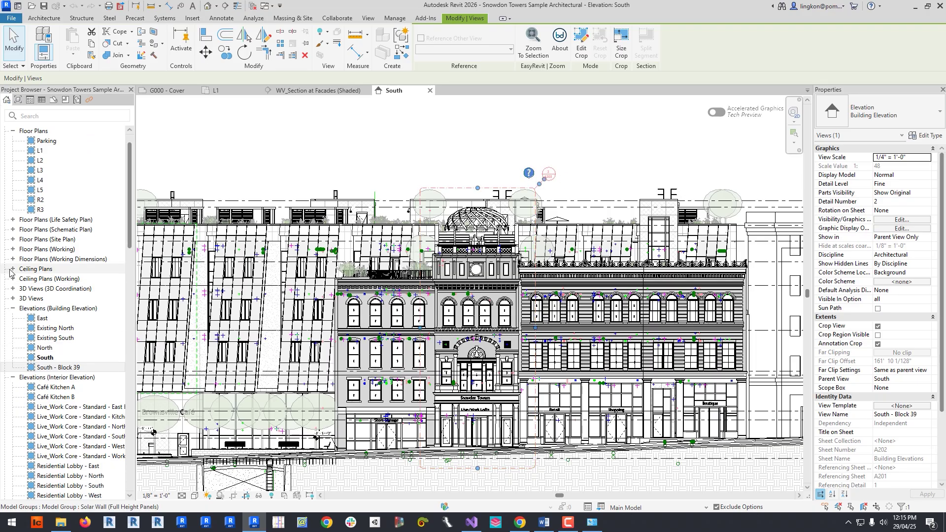
pyautogui.click(12, 308)
pyautogui.click(12, 318)
pyautogui.click(13, 337)
pyautogui.click(63, 348)
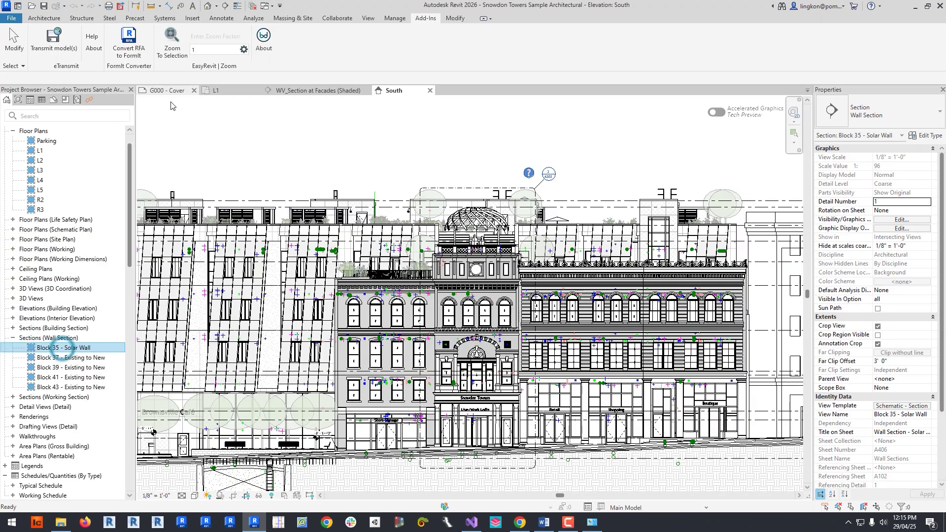
pyautogui.click(172, 43)
pyautogui.click(492, 273)
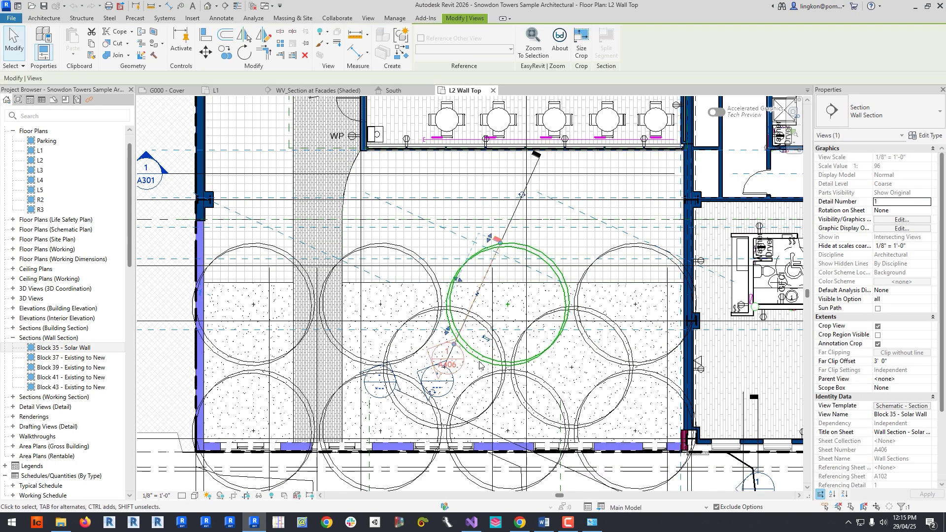
# Zoom the plan onto the Block 37 - Existing to New section instead.
pyautogui.scroll(-2, 402, 280)
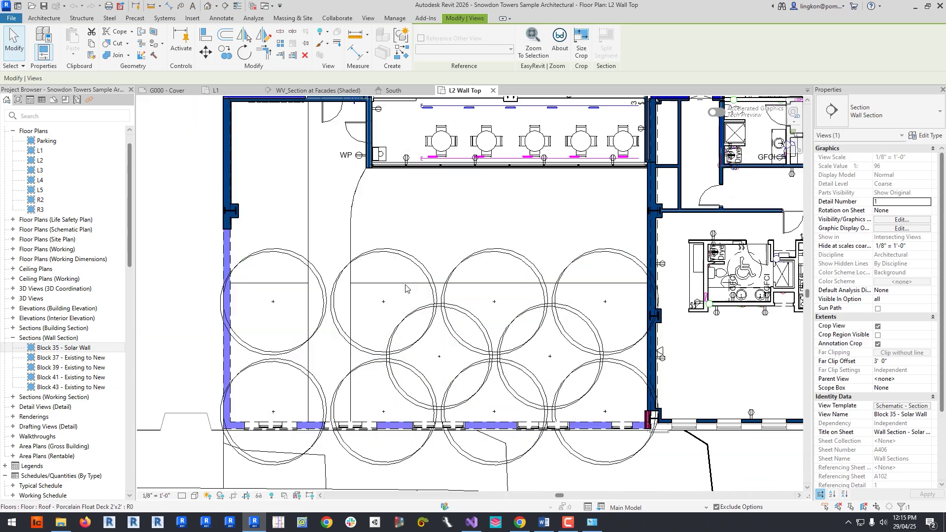
pyautogui.click(73, 358)
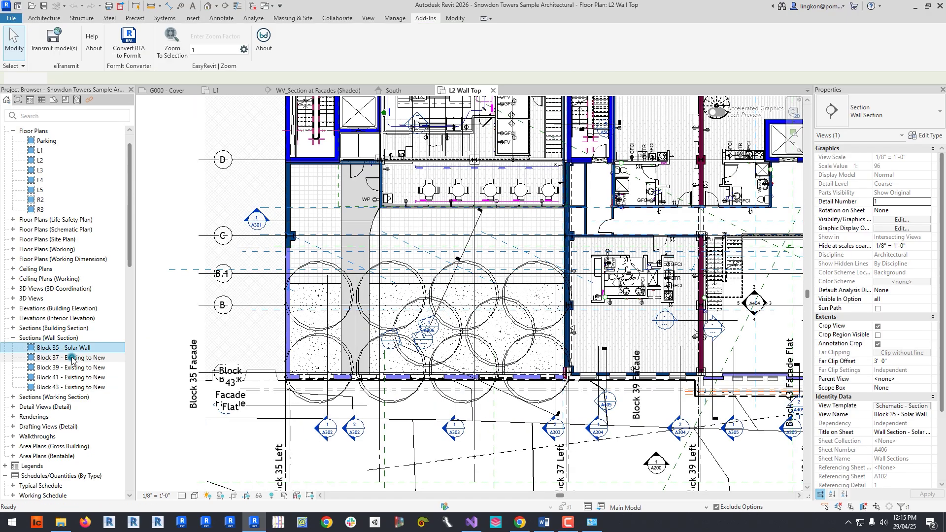
pyautogui.click(169, 44)
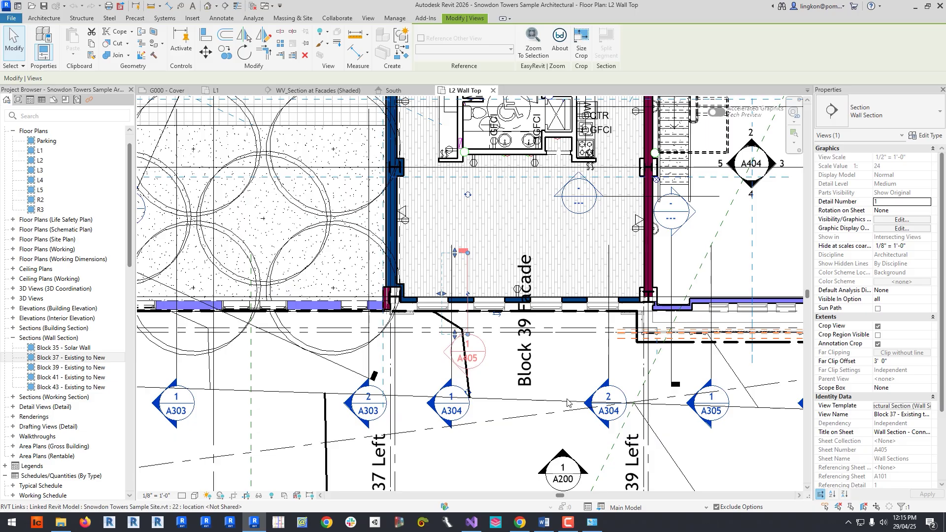
# Zoom the L2 Wall Top plan to fit the whole model with ZF, then select the East elevation marker.
pyautogui.press('z')
pyautogui.press('f')
pyautogui.click(504, 173)
# Frame the 1/A202 East elevation marker via EasyRevit | Zoom > Zoom To Selection, then select L1 in the browser.
pyautogui.rightClick(505, 174)
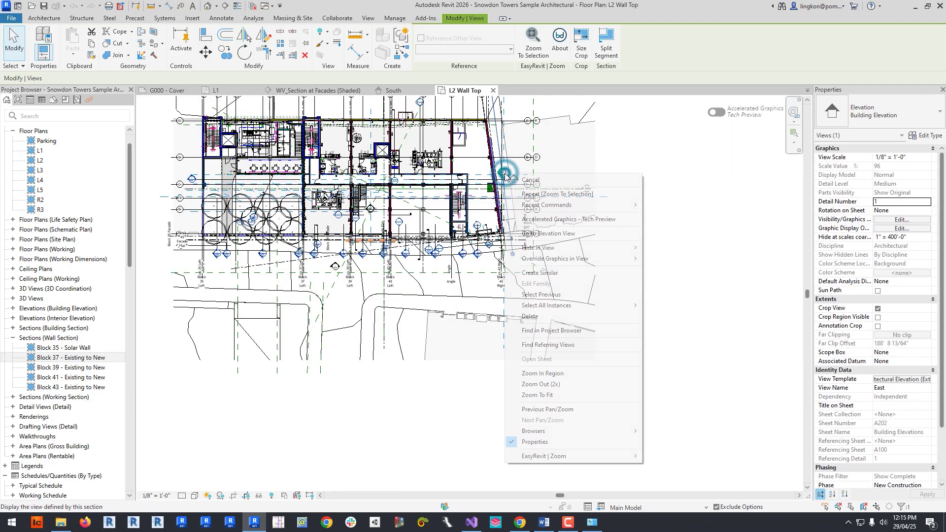
pyautogui.click(561, 456)
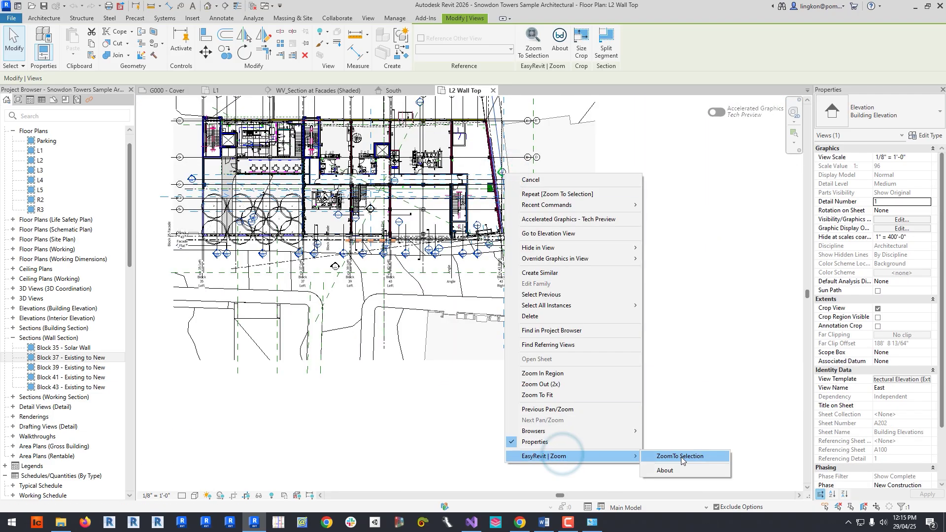
pyautogui.click(680, 457)
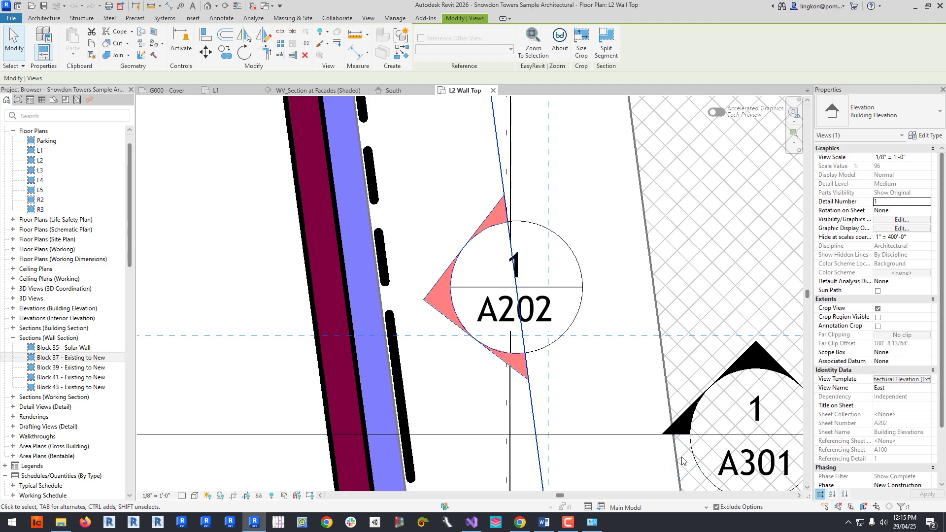
pyautogui.click(40, 150)
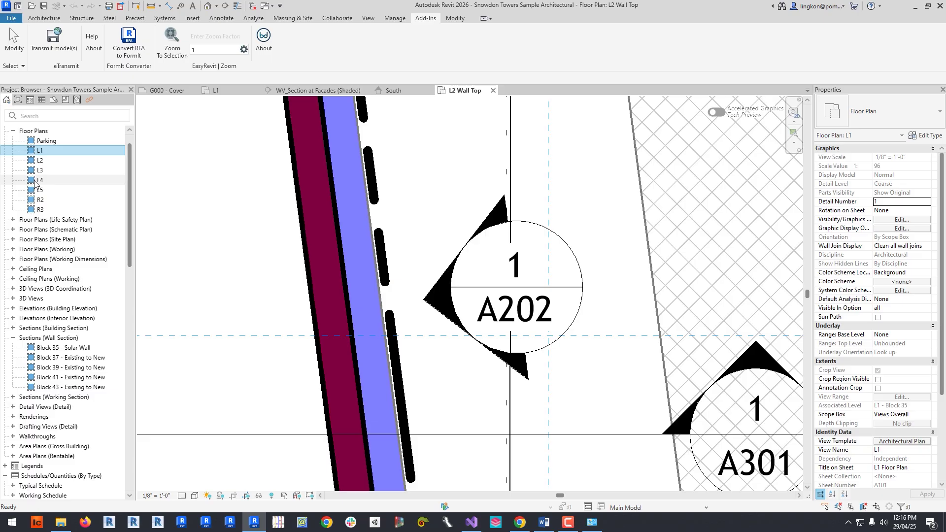
# Zoom To Selection on Block 35 - Solar Wall, then Block 37 - Existing to New, and select its plan marker.
pyautogui.click(47, 350)
pyautogui.click(172, 44)
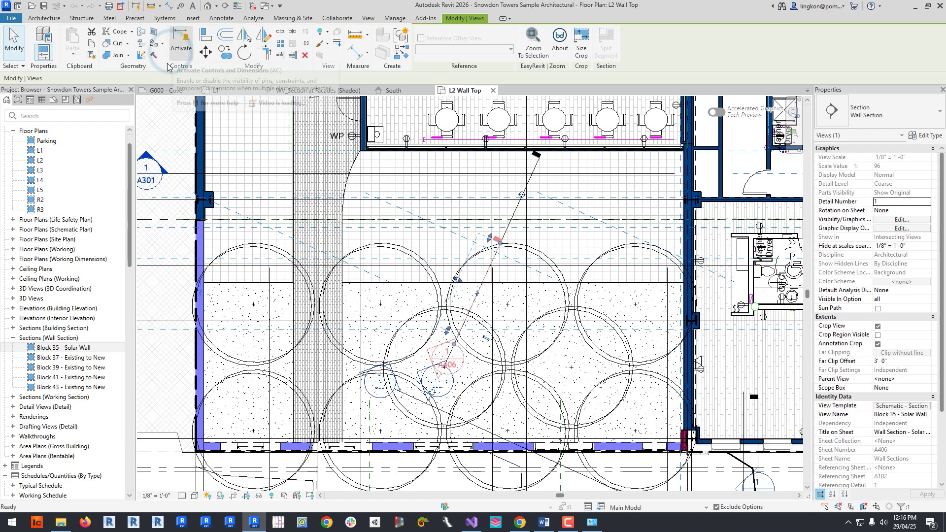
pyautogui.click(73, 358)
pyautogui.click(168, 42)
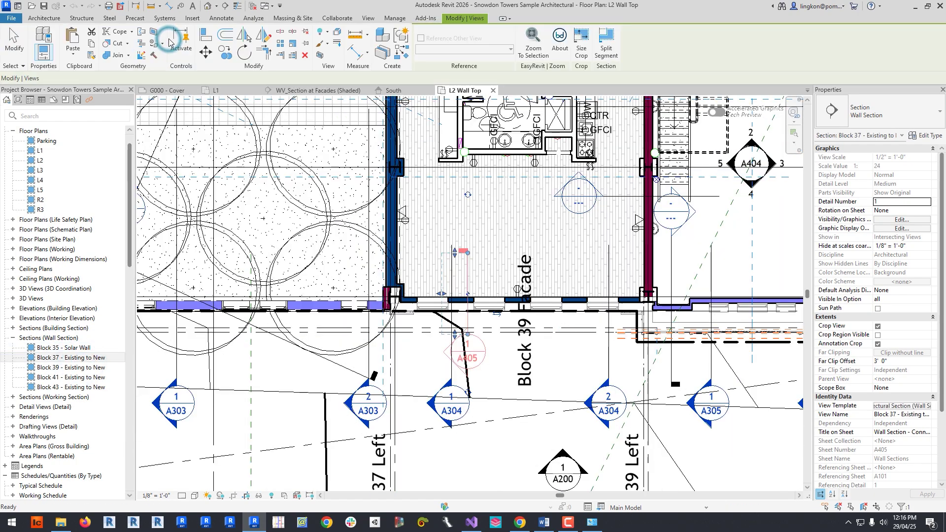
pyautogui.click(308, 236)
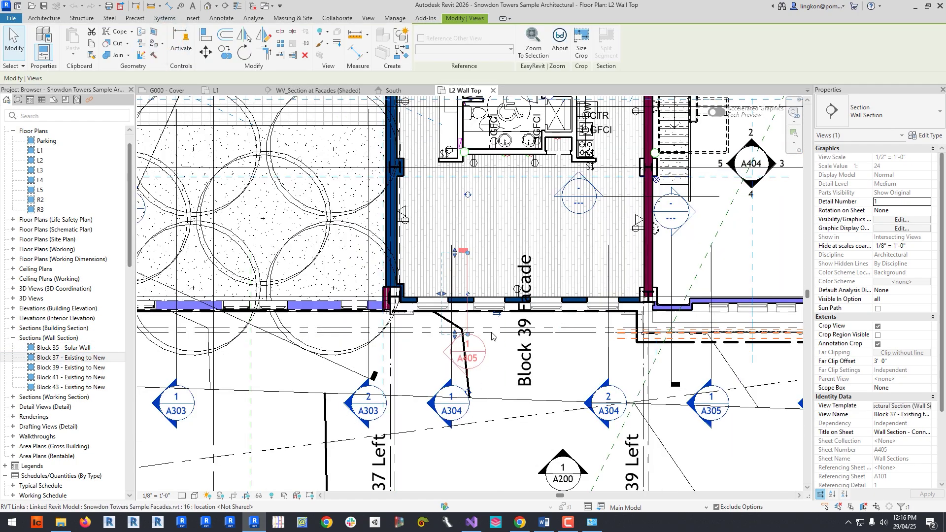